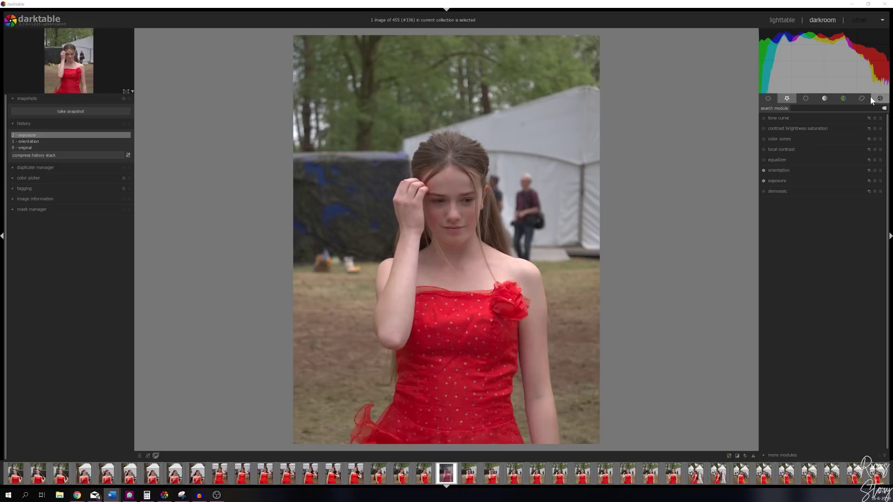
{"action": "left_click", "coordinate": [778, 457]}
{"action": "scroll", "coordinate": [794, 406], "scroll_direction": "down", "scroll_amount": 10}
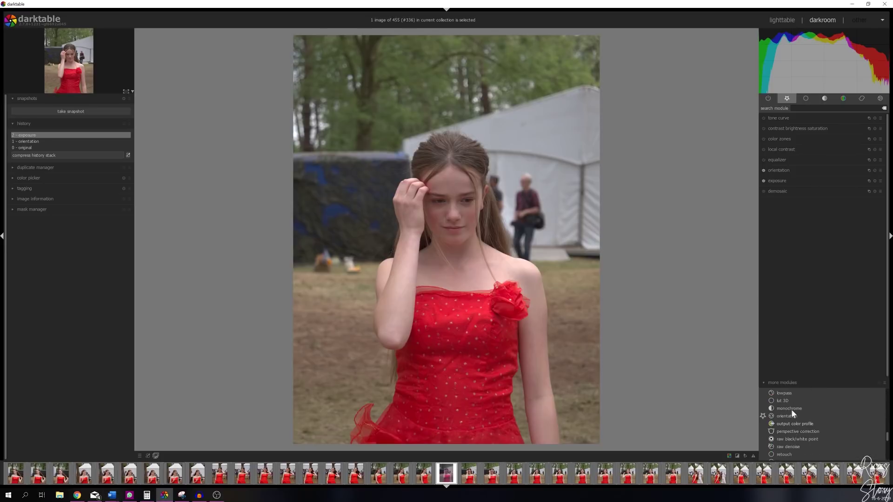
{"action": "left_click", "coordinate": [786, 383]}
- Try contrast values of -0.19 and 0.39 in the contrast brightness saturation module, and return contrast to 0
{"action": "left_click", "coordinate": [792, 130]}
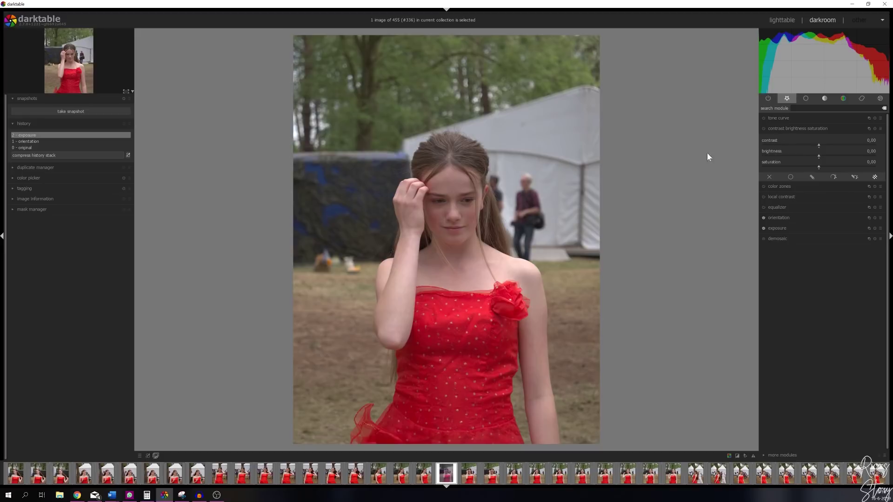
{"action": "right_click", "coordinate": [872, 142]}
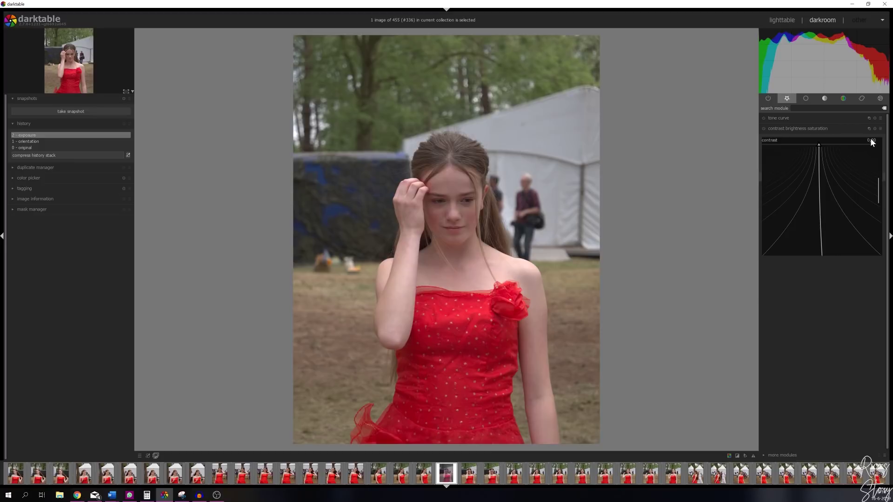
{"action": "left_click", "coordinate": [857, 166]}
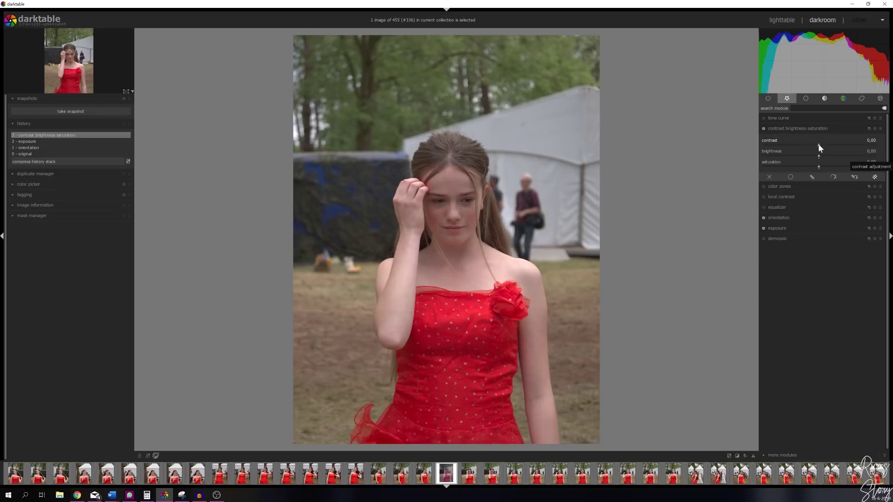
{"action": "left_click_drag", "start_coordinate": [818, 143], "coordinate": [808, 143]}
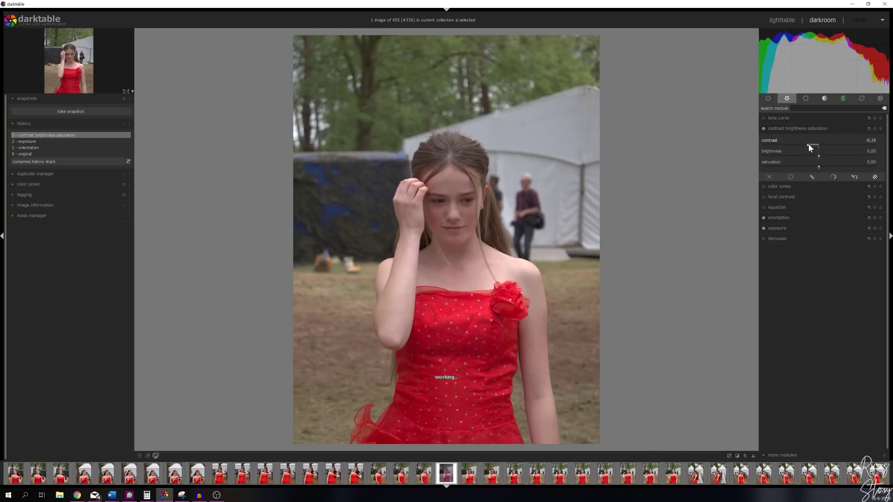
{"action": "left_click", "coordinate": [841, 147]}
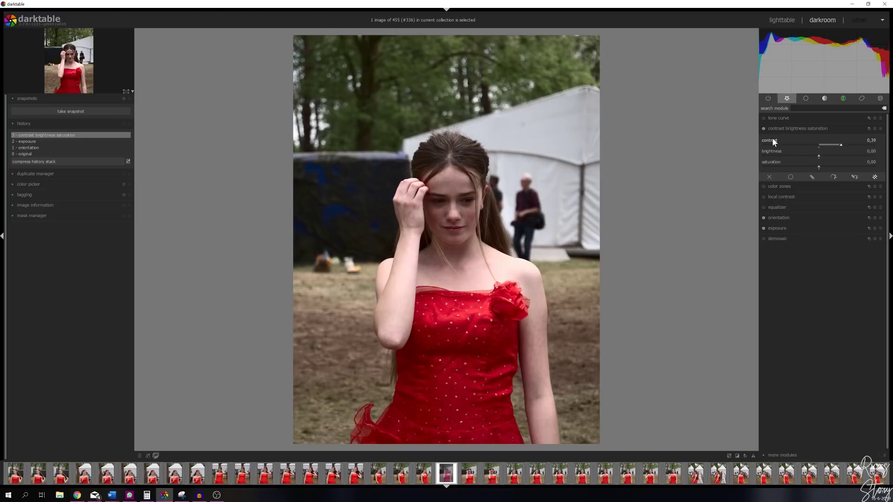
{"action": "right_click", "coordinate": [872, 141]}
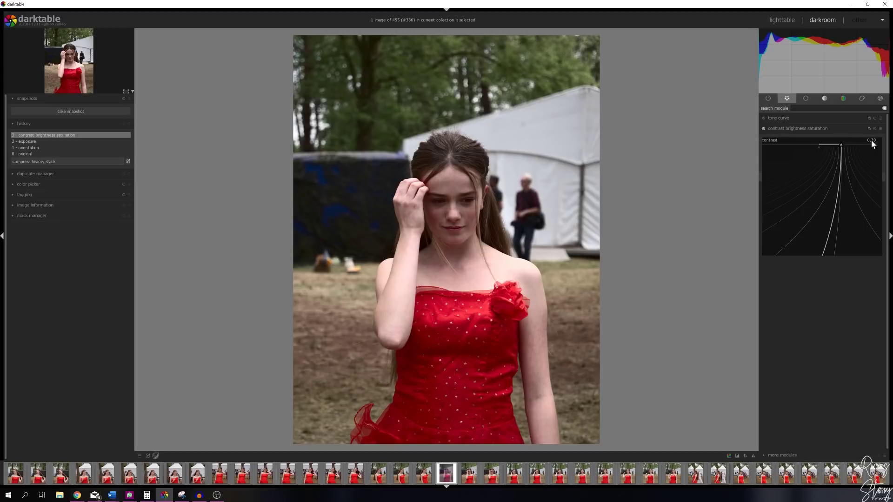
{"action": "type", "text": "0"}
{"action": "key", "text": "Return"}
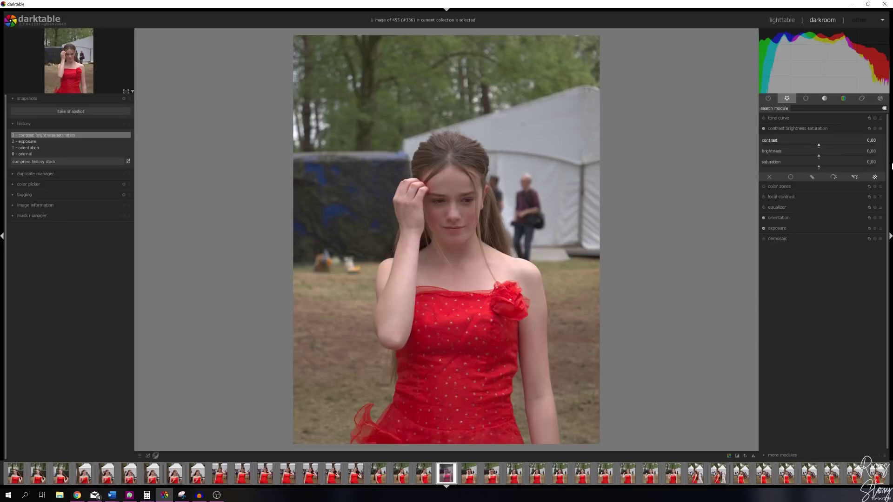
- Set contrast to 0.10 and switch the contrast brightness saturation module off and on to compare the image
{"action": "right_click", "coordinate": [868, 141]}
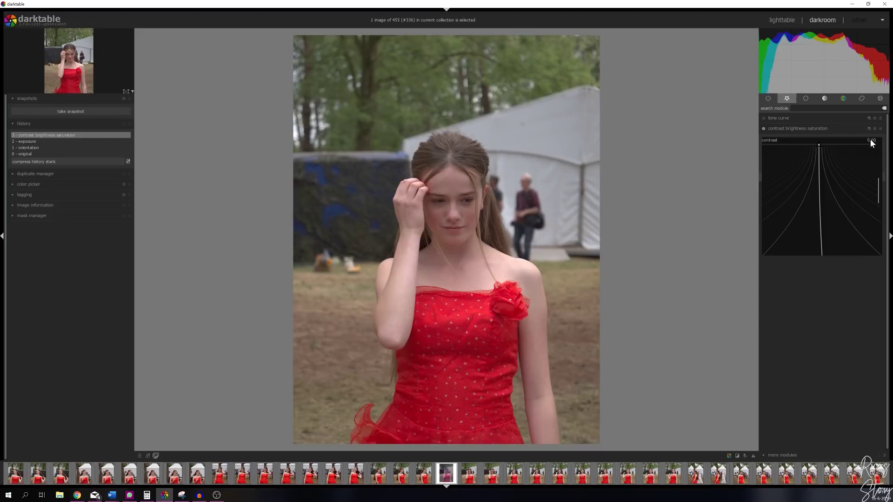
{"action": "type", "text": "0.1"}
{"action": "key", "text": "Return"}
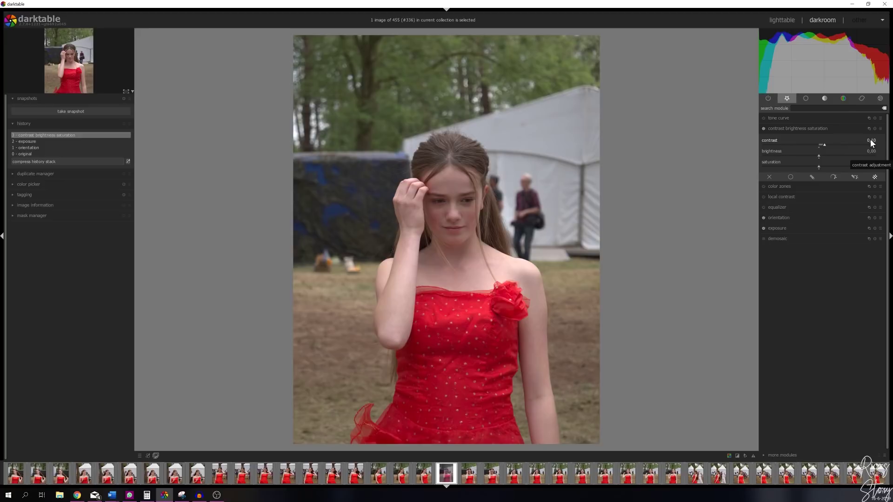
{"action": "left_click", "coordinate": [764, 129]}
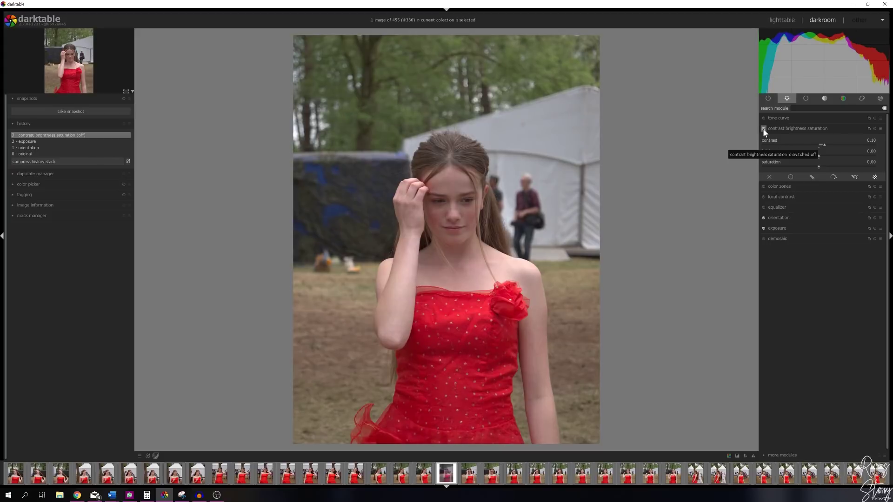
{"action": "left_click", "coordinate": [764, 129]}
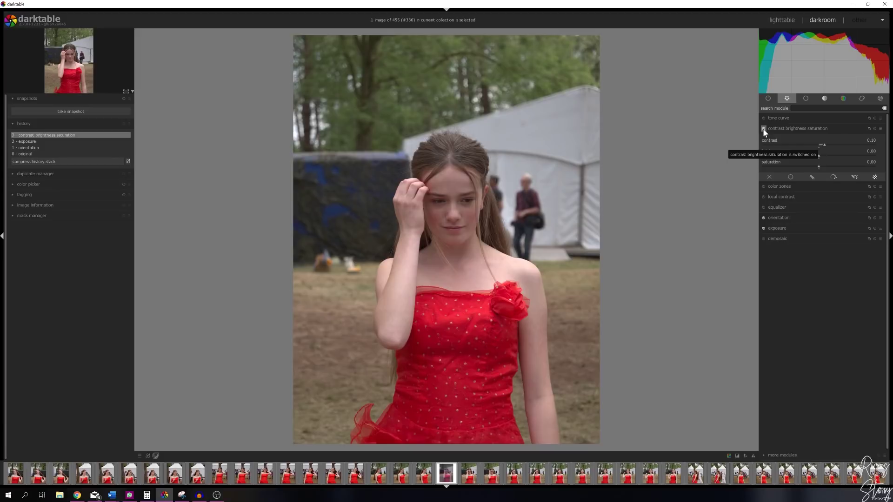
- Discard the contrast brightness saturation edit by reverting to the exposure history entry and compressing the stack, and collapse the module
{"action": "left_click", "coordinate": [29, 142]}
{"action": "left_click", "coordinate": [38, 161]}
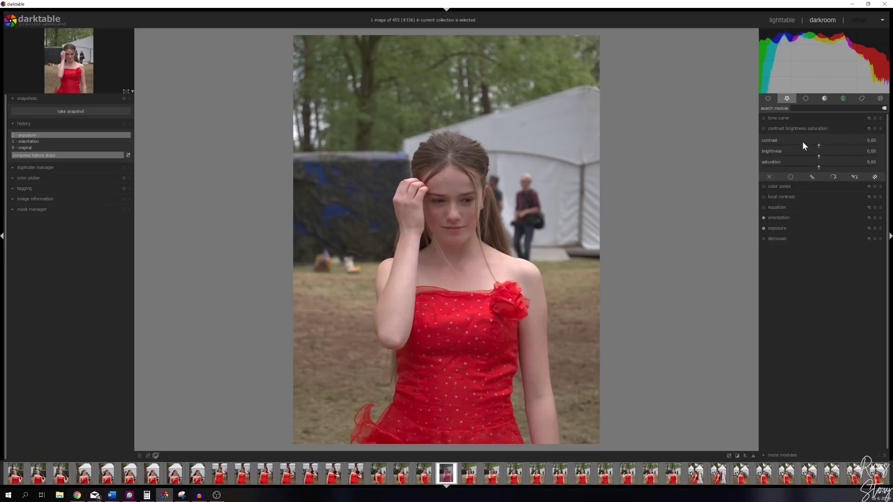
{"action": "left_click", "coordinate": [802, 130]}
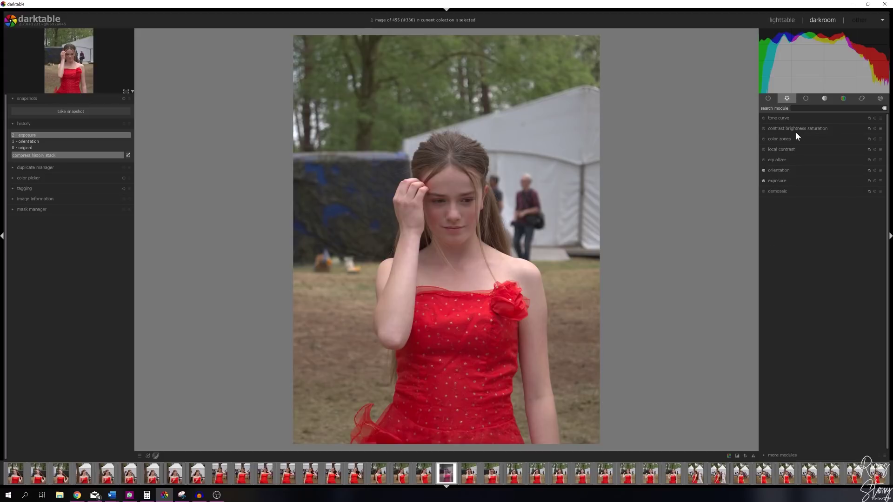
- Enable the tone curve, shape a gentle S-curve with lowered shadows and raised highlights, and compare the image with the module off and on
{"action": "left_click", "coordinate": [783, 119]}
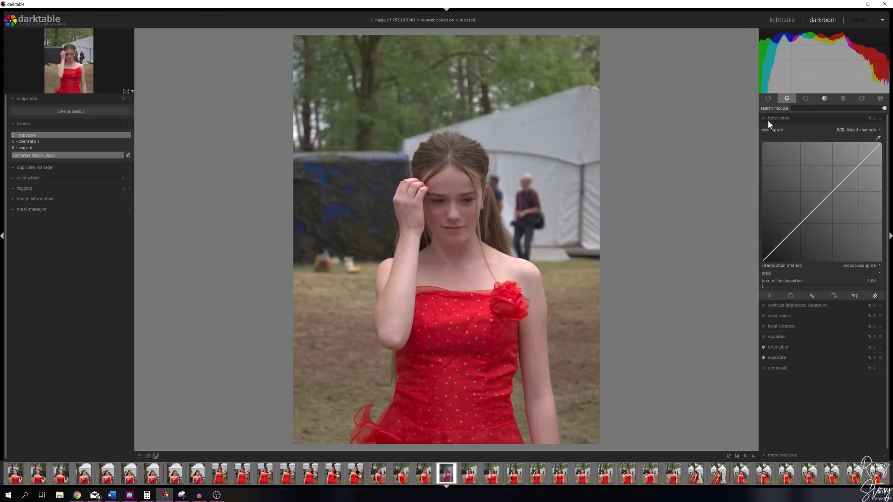
{"action": "left_click", "coordinate": [763, 118]}
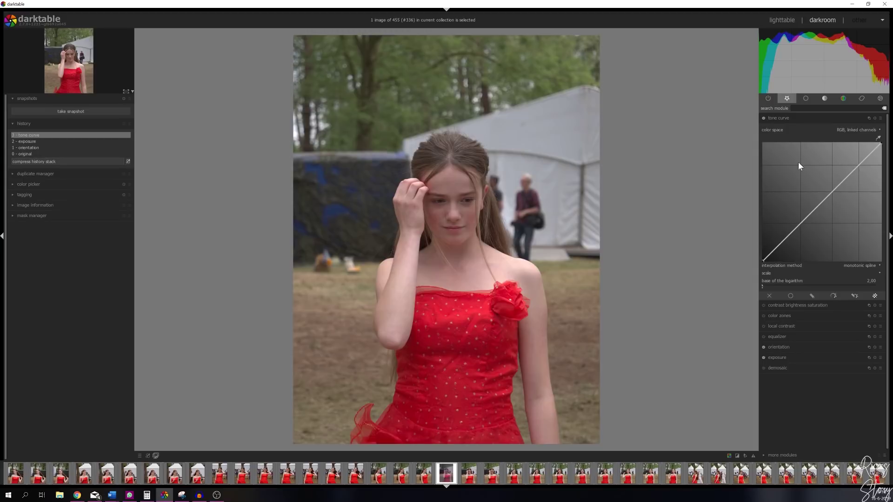
{"action": "left_click", "coordinate": [803, 229]}
{"action": "left_click_drag", "start_coordinate": [805, 229], "coordinate": [805, 234]}
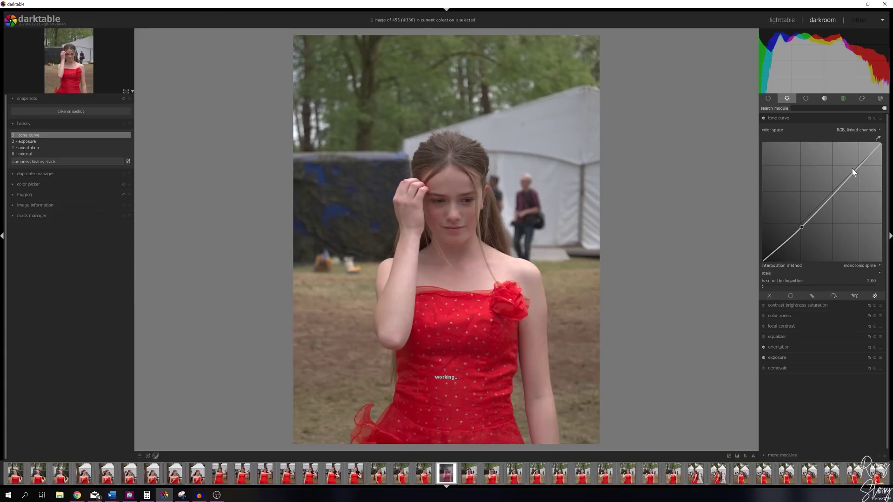
{"action": "left_click", "coordinate": [852, 168]}
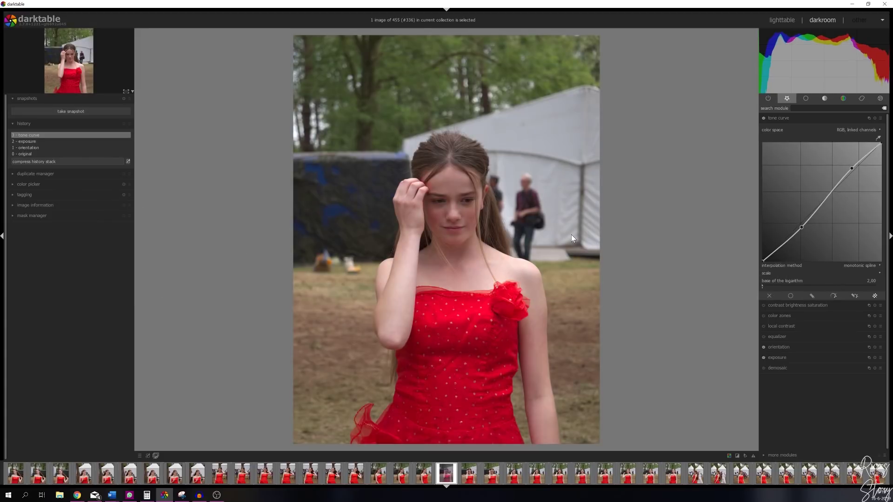
{"action": "left_click", "coordinate": [765, 118]}
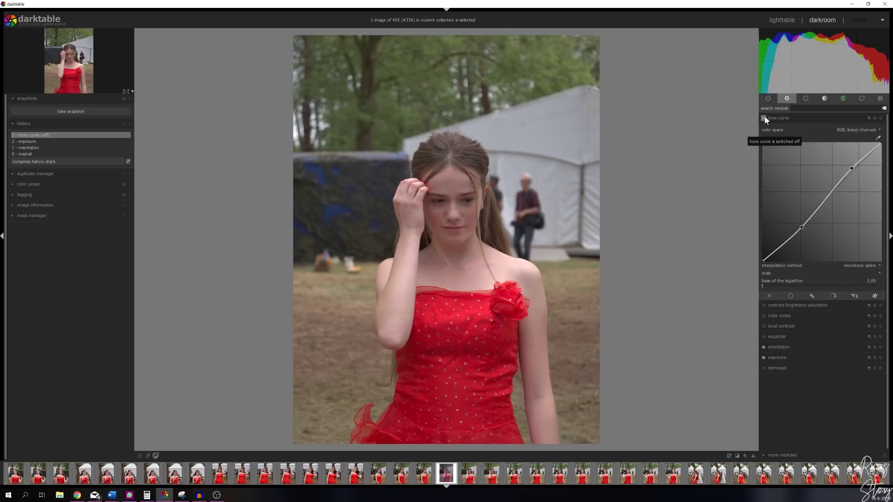
{"action": "left_click", "coordinate": [764, 119]}
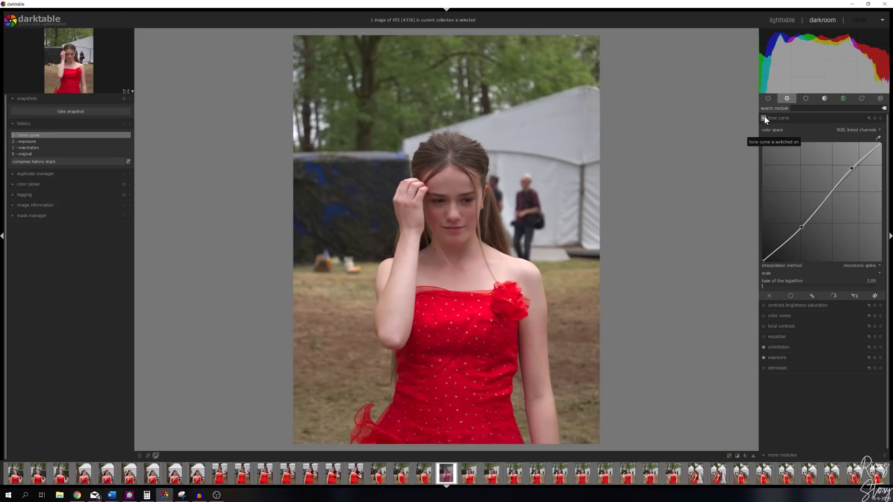
- Reset the tone curve, discard it by compressing the history at the exposure entry, and collapse the module
{"action": "left_click", "coordinate": [875, 118]}
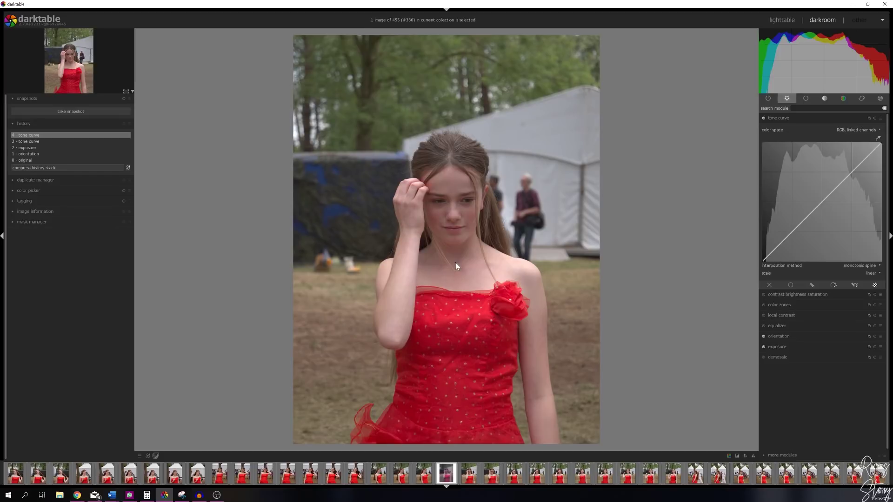
{"action": "left_click", "coordinate": [29, 147]}
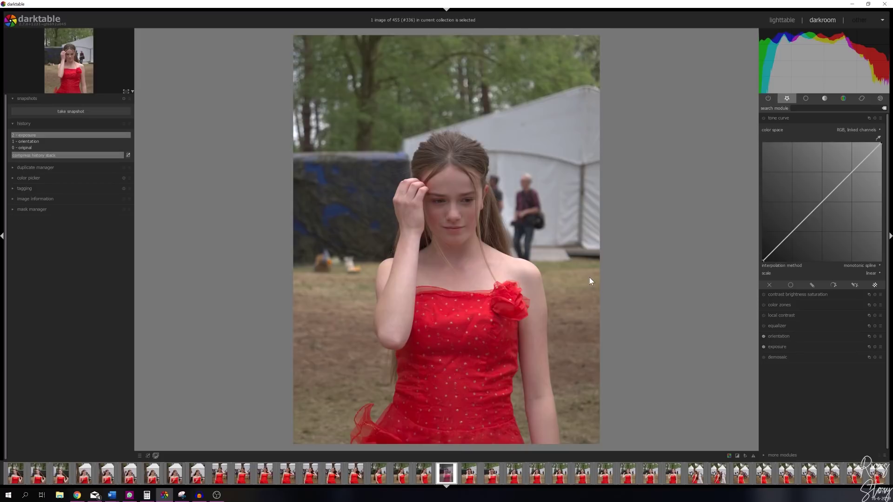
{"action": "left_click", "coordinate": [802, 119]}
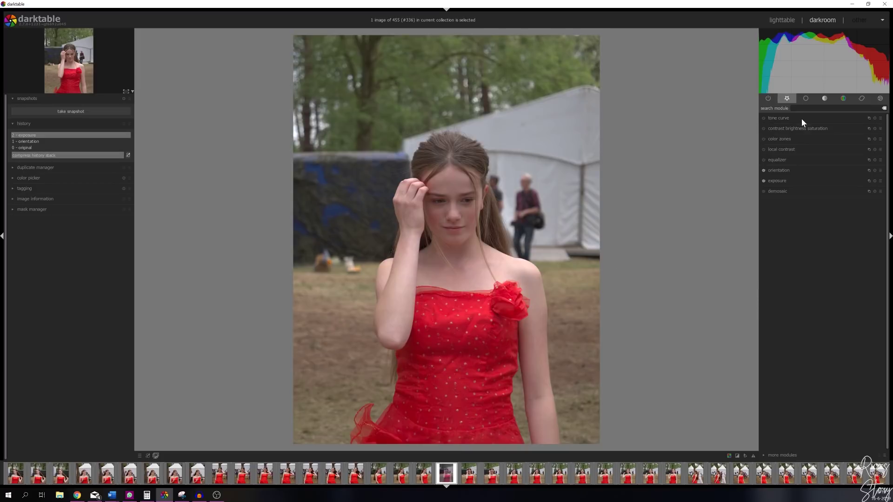
- Enable the local contrast module and set its detail to 150%
{"action": "left_click", "coordinate": [781, 148]}
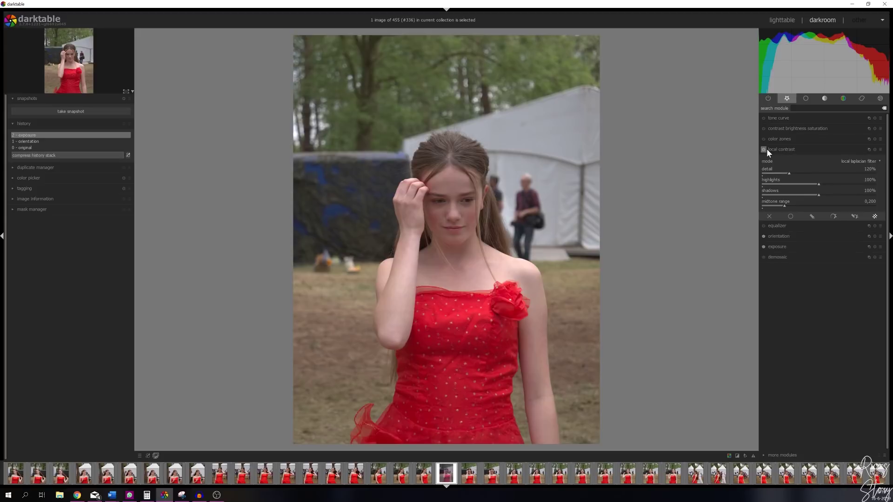
{"action": "left_click", "coordinate": [764, 149]}
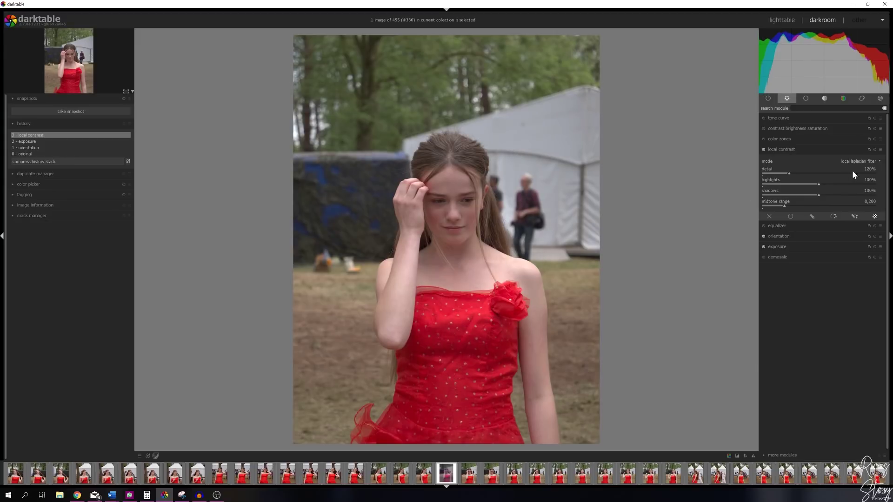
{"action": "right_click", "coordinate": [870, 171]}
{"action": "type", "text": "150"}
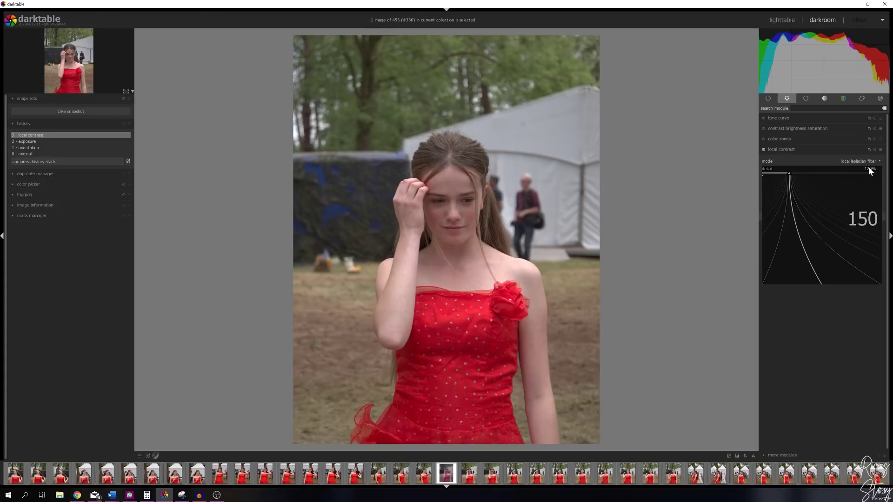
{"action": "key", "text": "Escape"}
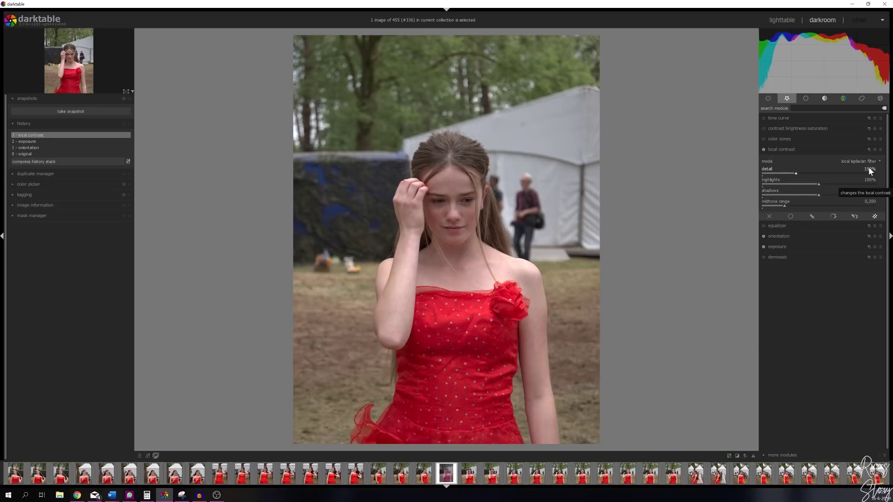
- Set the local contrast detail to 120% and switch the module off and on to compare the image
{"action": "right_click", "coordinate": [870, 171]}
{"action": "type", "text": "12"}
{"action": "key", "text": "Escape"}
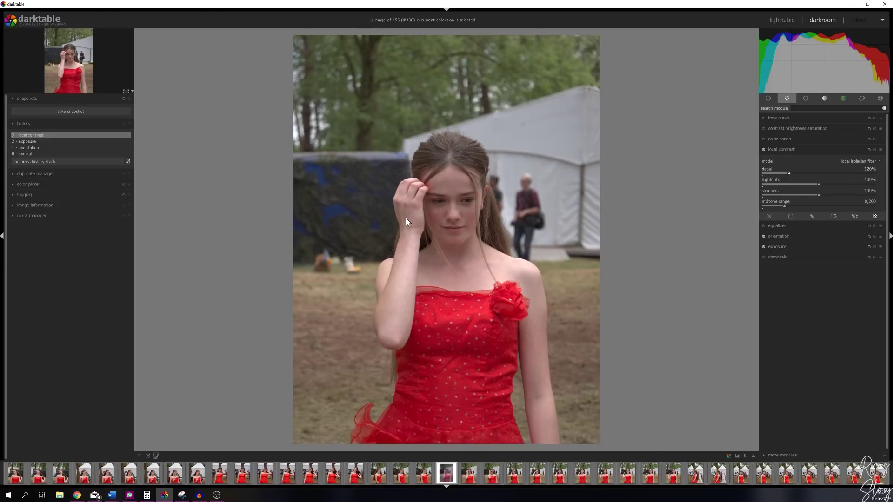
{"action": "left_click", "coordinate": [764, 150]}
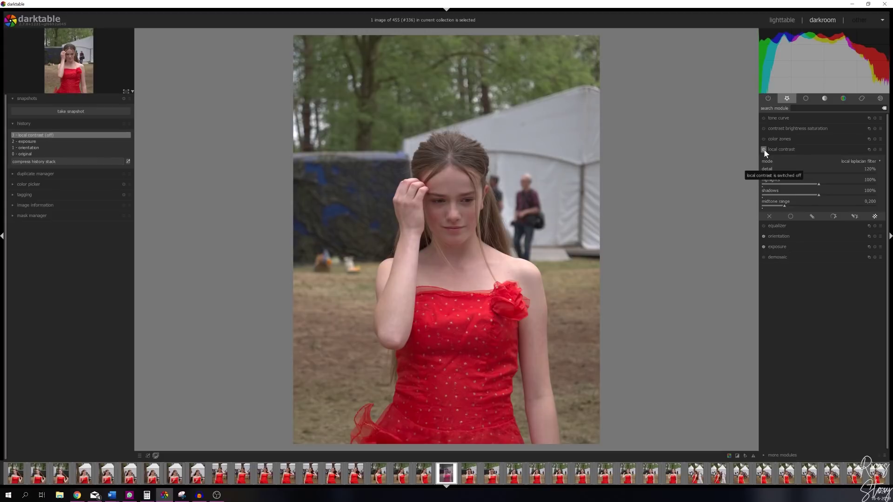
{"action": "left_click", "coordinate": [763, 150]}
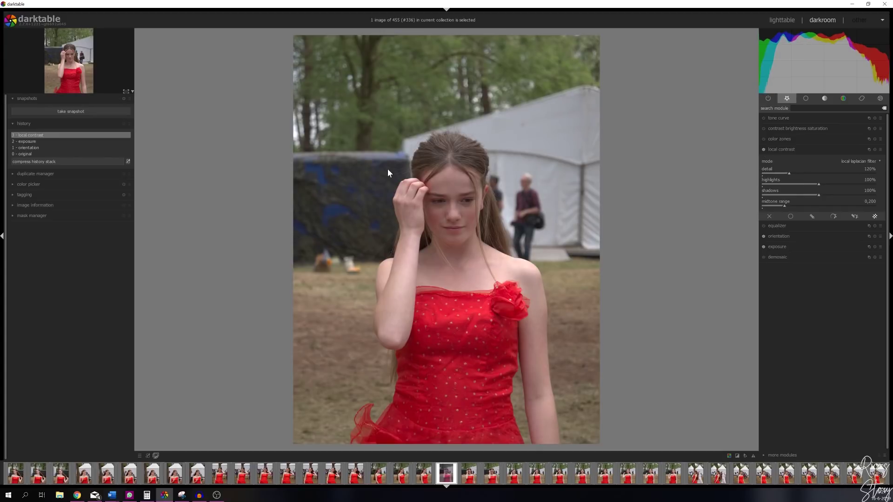
- Discard the local contrast edit by reverting to the exposure history entry and compressing the stack, and collapse the module
{"action": "left_click", "coordinate": [25, 141]}
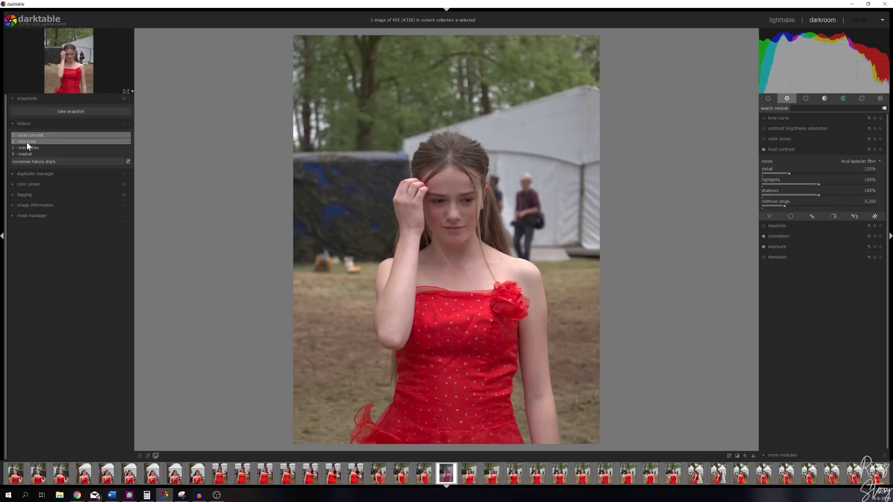
{"action": "left_click", "coordinate": [36, 161]}
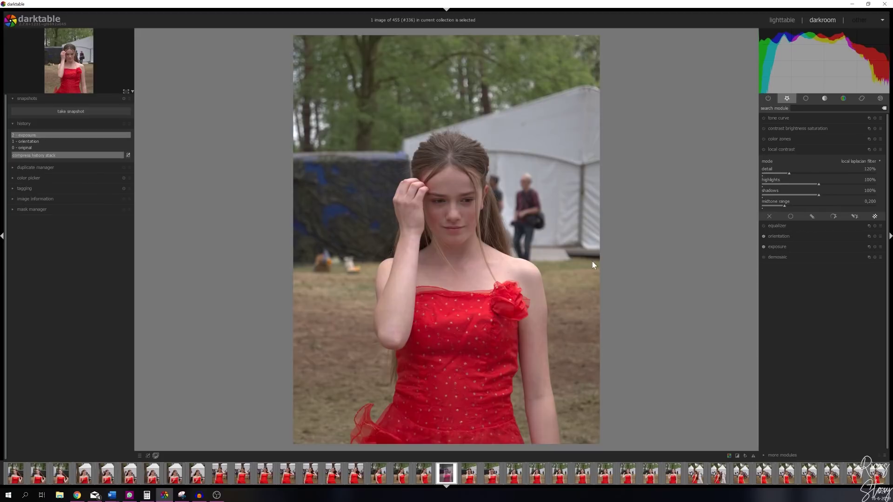
{"action": "left_click", "coordinate": [806, 153]}
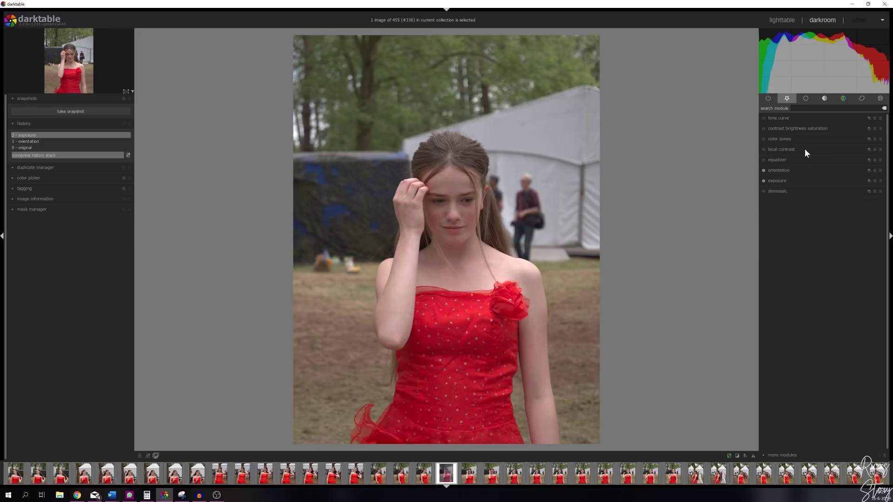
- Enable the equalizer module, expand it, and apply its clarity preset to the portrait
{"action": "left_click", "coordinate": [764, 160]}
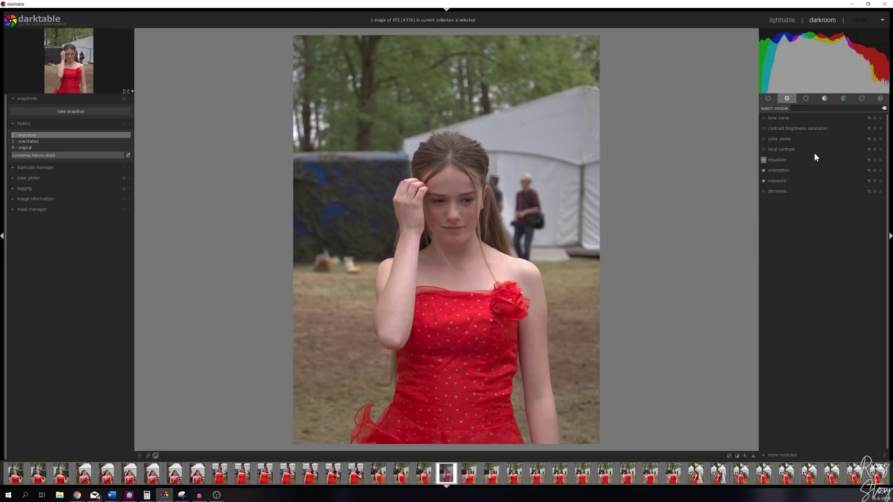
{"action": "left_click", "coordinate": [881, 164]}
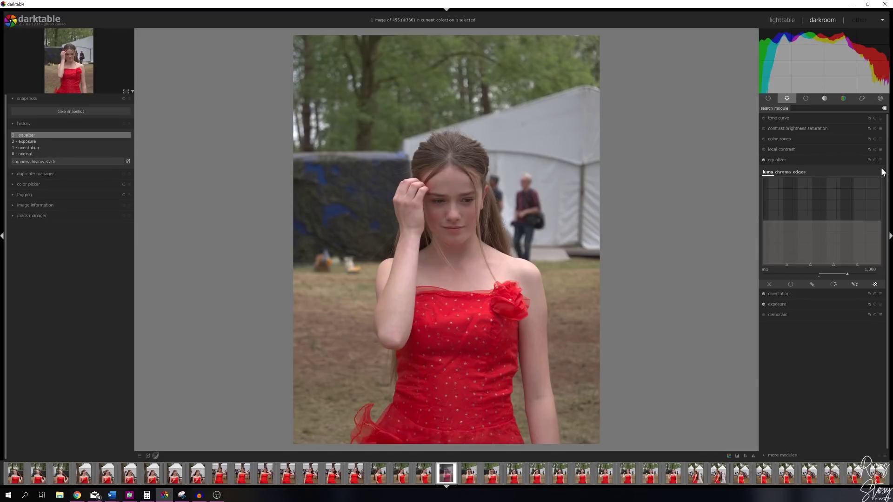
{"action": "left_click", "coordinate": [881, 161]}
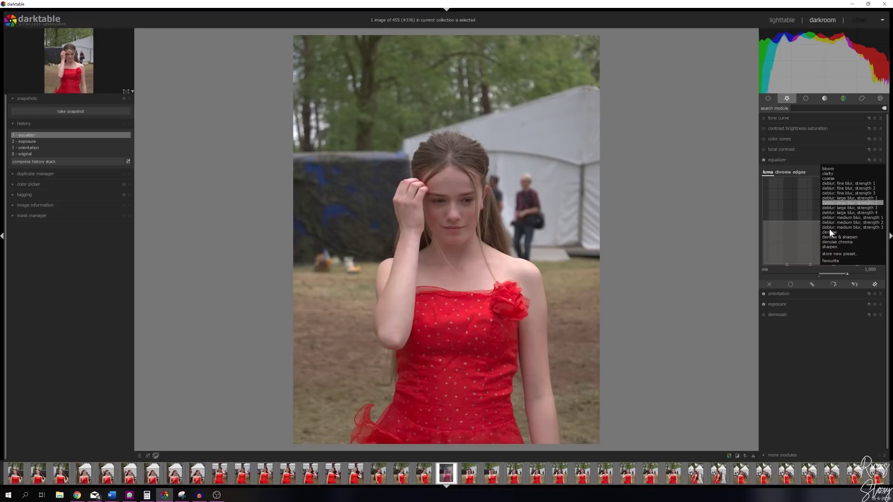
{"action": "left_click", "coordinate": [830, 174]}
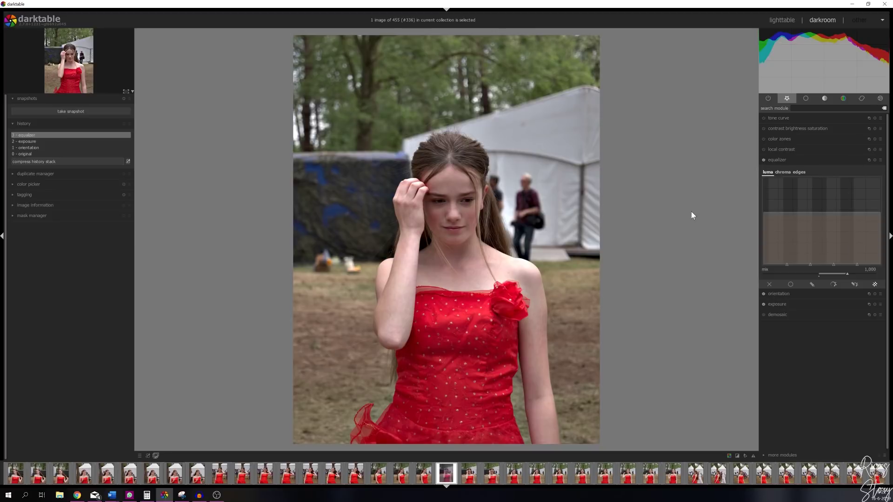
- Apply the equalizer's denoise & sharpen preset and set its mix to 0.5
{"action": "left_click", "coordinate": [880, 161]}
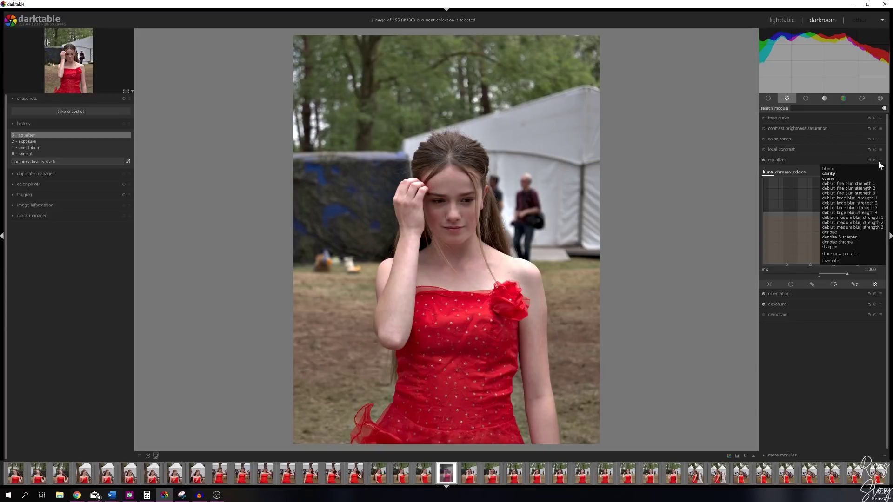
{"action": "left_click", "coordinate": [840, 234]}
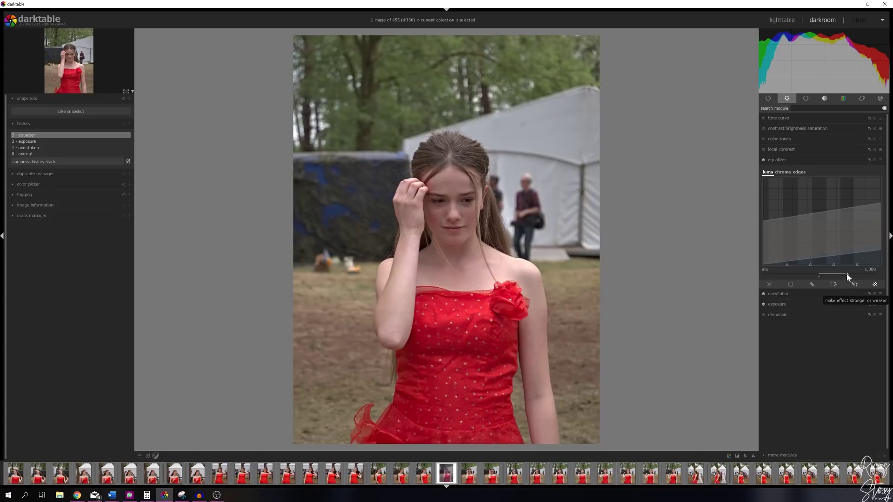
{"action": "left_click_drag", "start_coordinate": [838, 275], "coordinate": [833, 272]}
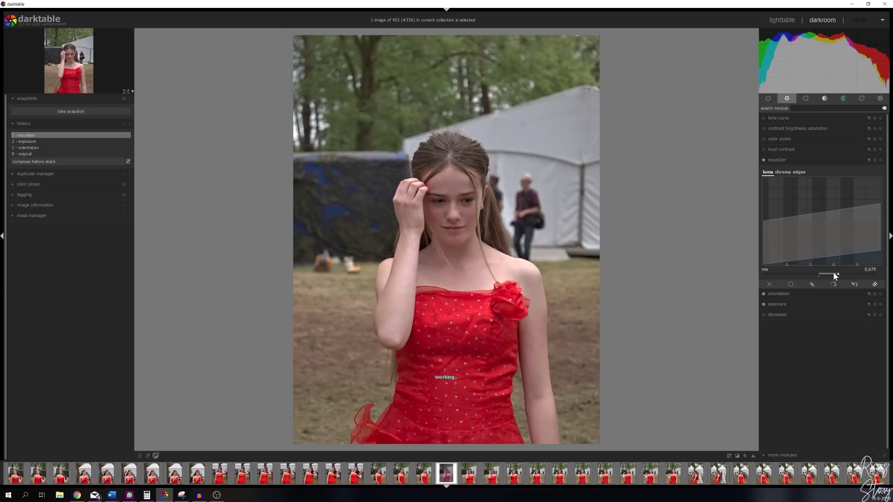
{"action": "scroll", "coordinate": [833, 273], "scroll_direction": "down", "scroll_amount": 4}
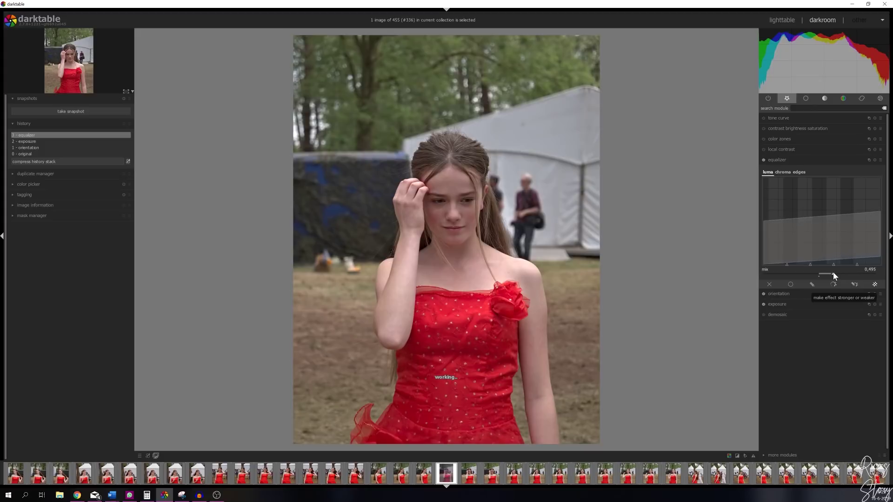
{"action": "right_click", "coordinate": [872, 270]}
{"action": "type", "text": "0.5"}
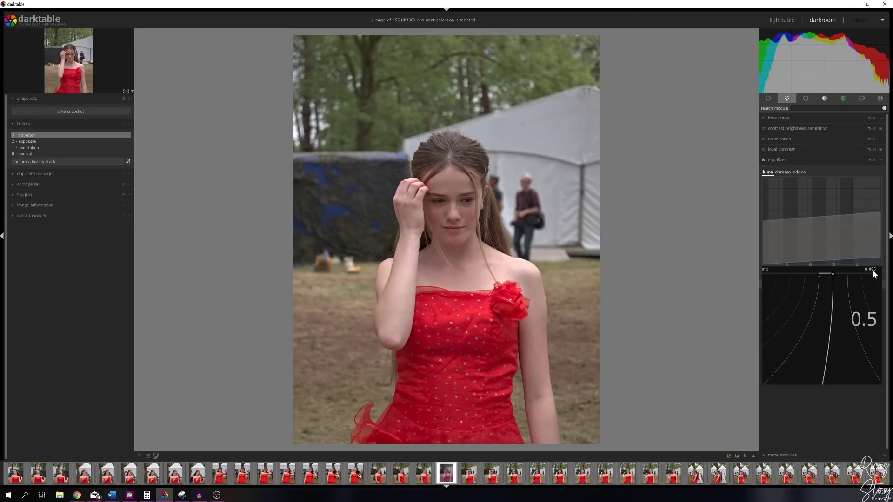
{"action": "key", "text": "Return"}
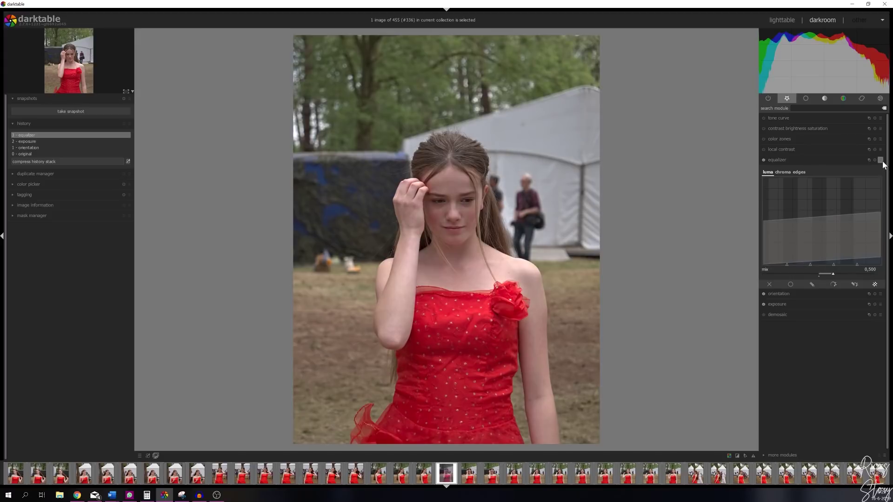
- Switch the equalizer to the sharpen preset and set its mix to 0.5
{"action": "left_click", "coordinate": [880, 161]}
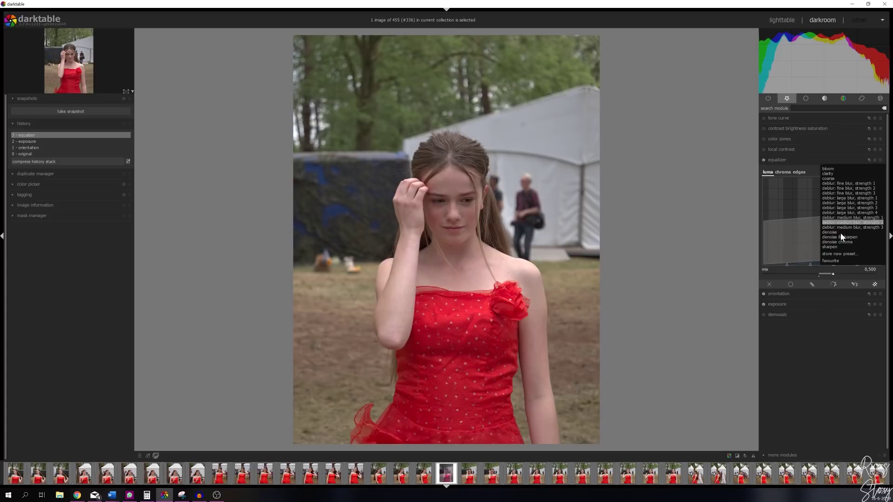
{"action": "left_click", "coordinate": [831, 247]}
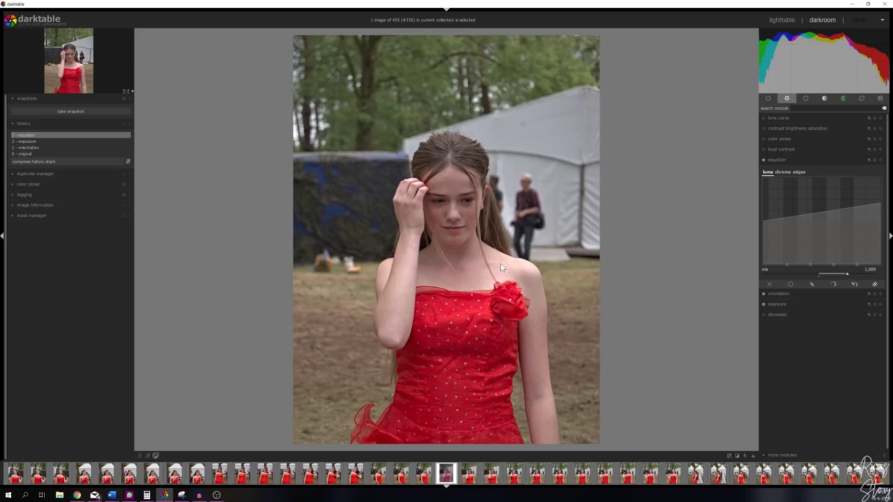
{"action": "right_click", "coordinate": [872, 272]}
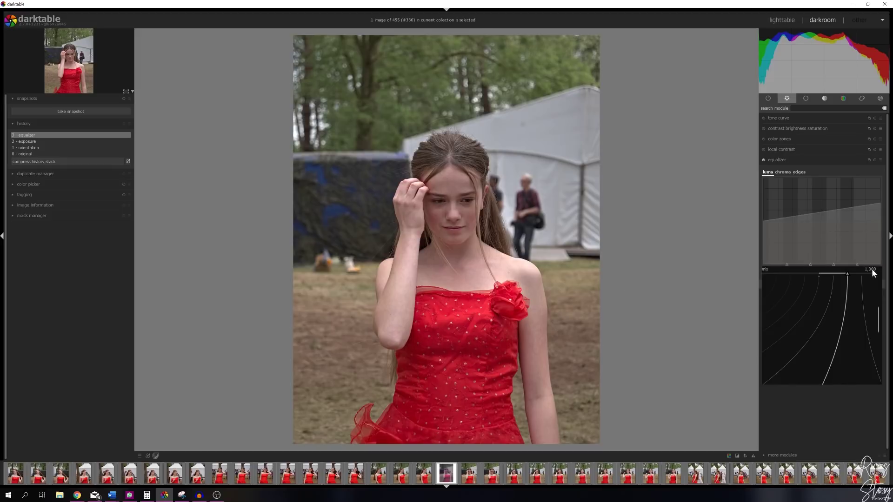
{"action": "type", "text": "0.5"}
{"action": "key", "text": "Return"}
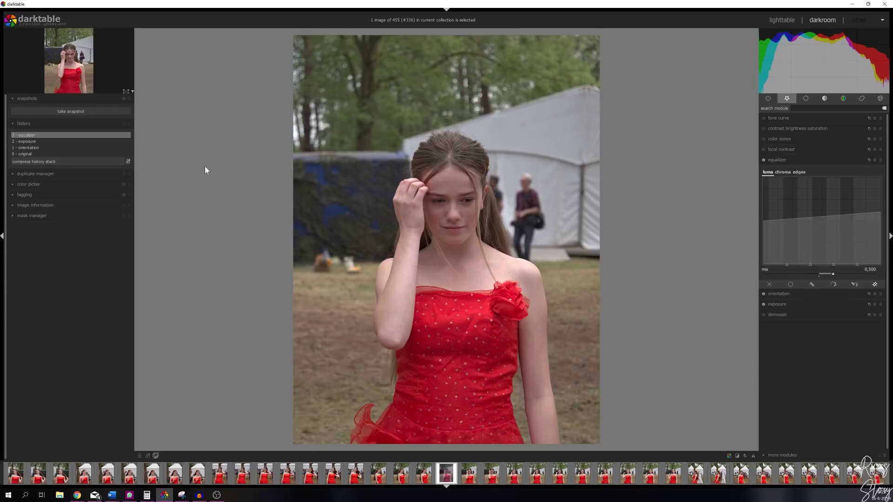
- Discard the equalizer edit by reverting to the exposure history entry and compressing the stack, and collapse the module
{"action": "left_click", "coordinate": [32, 141]}
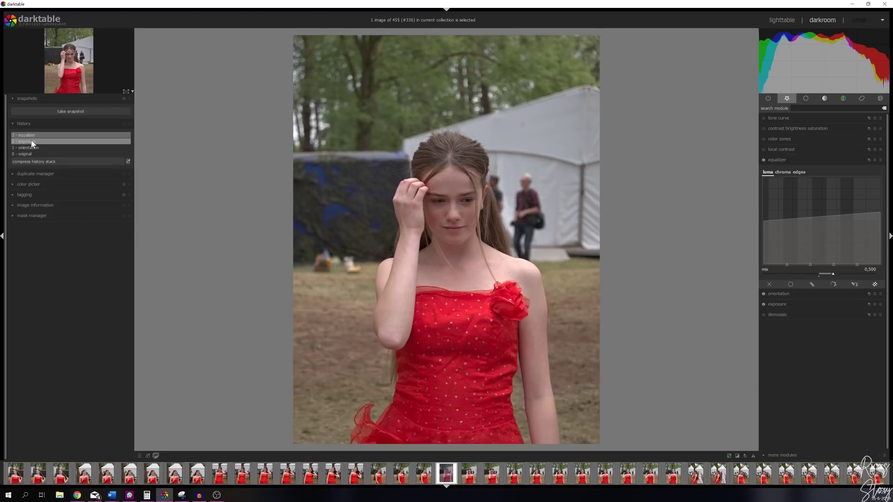
{"action": "left_click", "coordinate": [44, 161]}
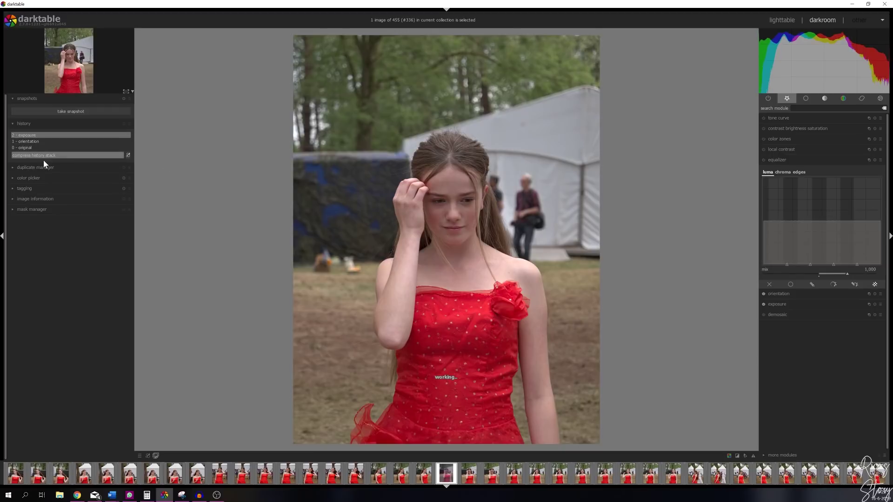
{"action": "left_click", "coordinate": [795, 159]}
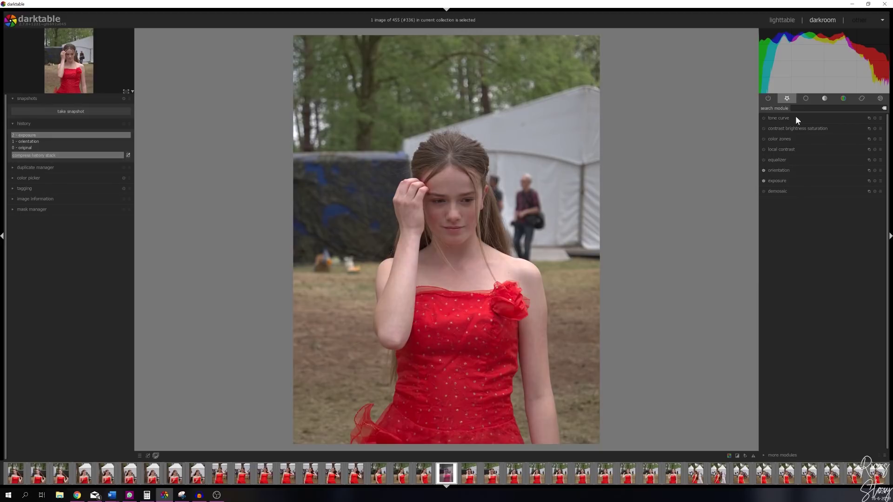
- Add the filmic module from the tone group to the favourite modules
{"action": "left_click", "coordinate": [826, 96]}
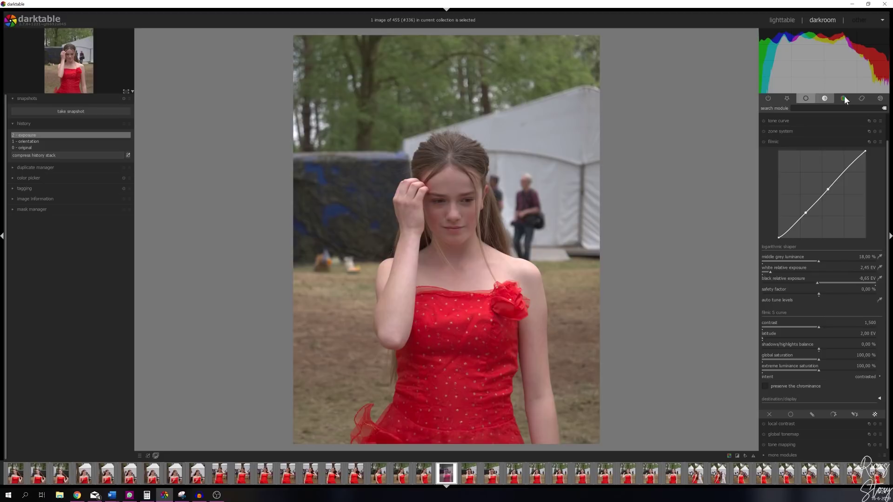
{"action": "left_click", "coordinate": [881, 142]}
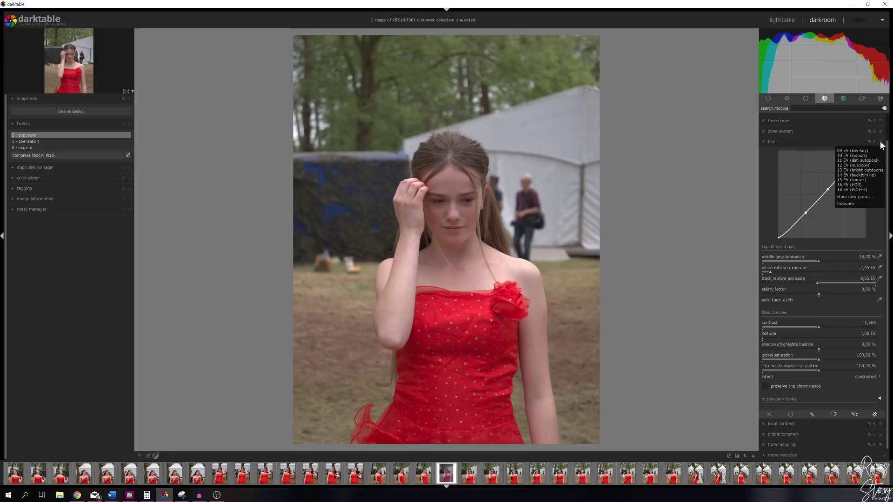
{"action": "left_click", "coordinate": [848, 202]}
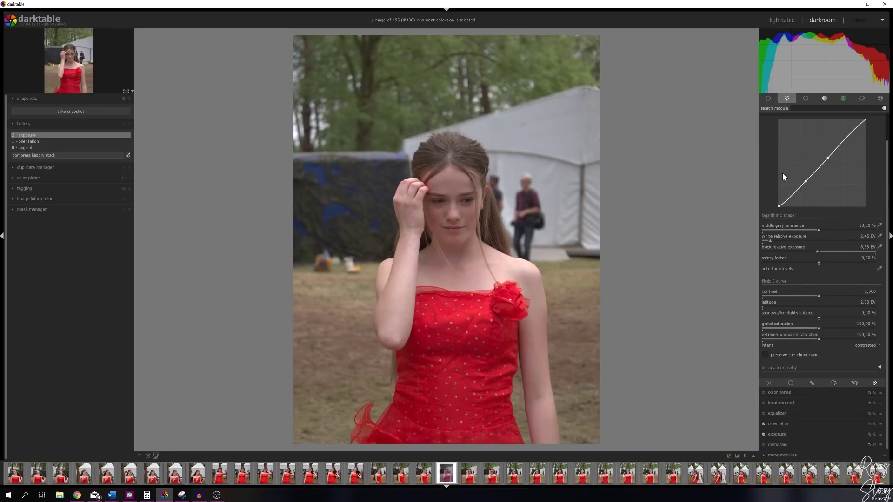
{"action": "scroll", "coordinate": [888, 135], "scroll_direction": "up", "scroll_amount": 2}
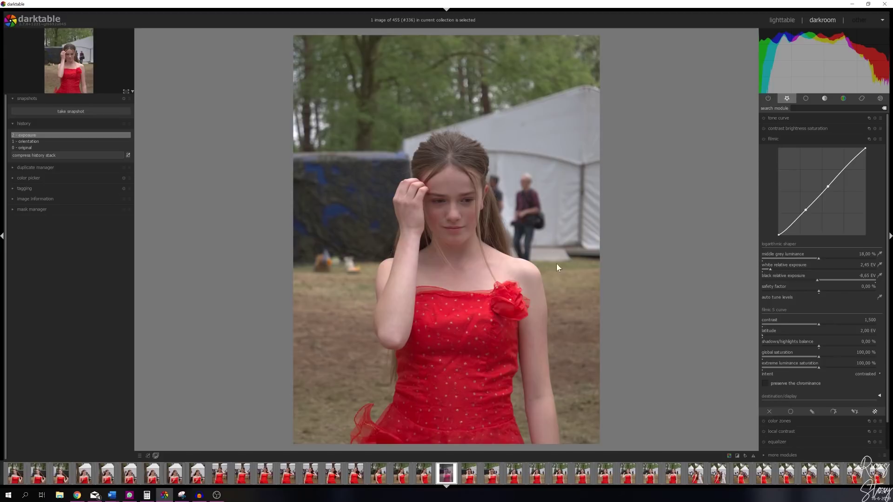
- Show the overexposure indicator, lower the tone curve's white point output to about 90 to reduce the clipped highlights, and collapse the module
{"action": "left_click", "coordinate": [737, 456]}
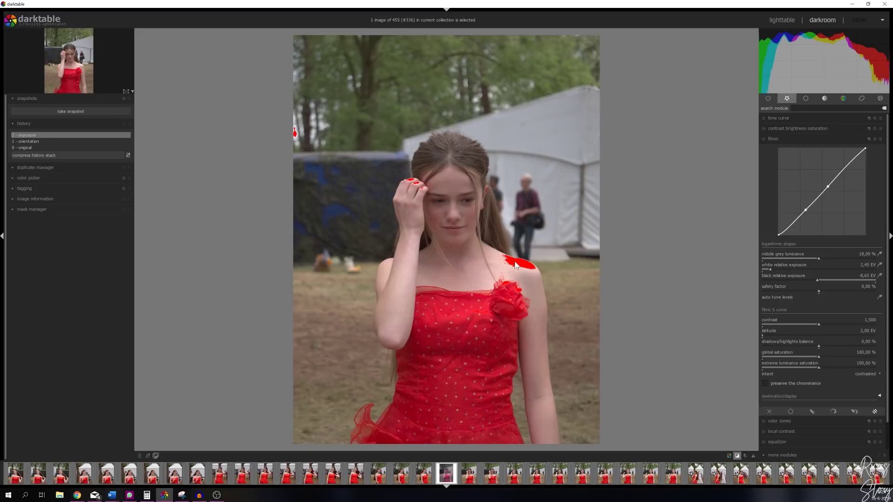
{"action": "left_click", "coordinate": [791, 119]}
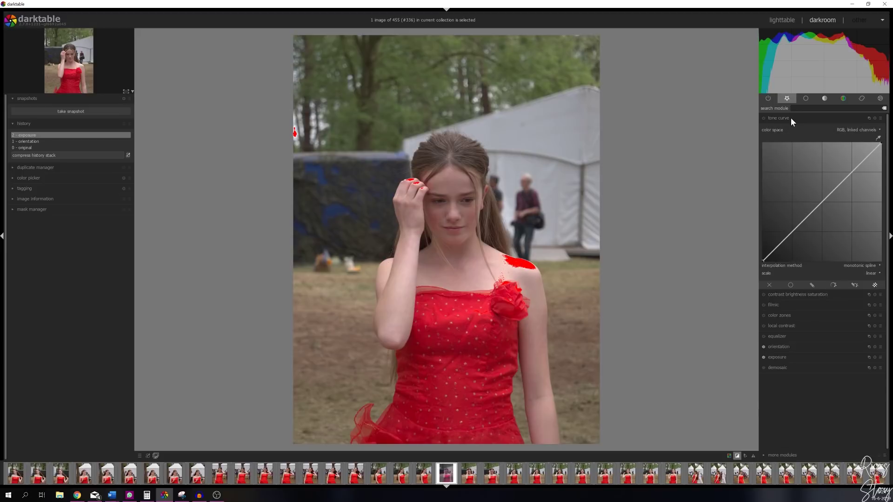
{"action": "left_click", "coordinate": [881, 145]}
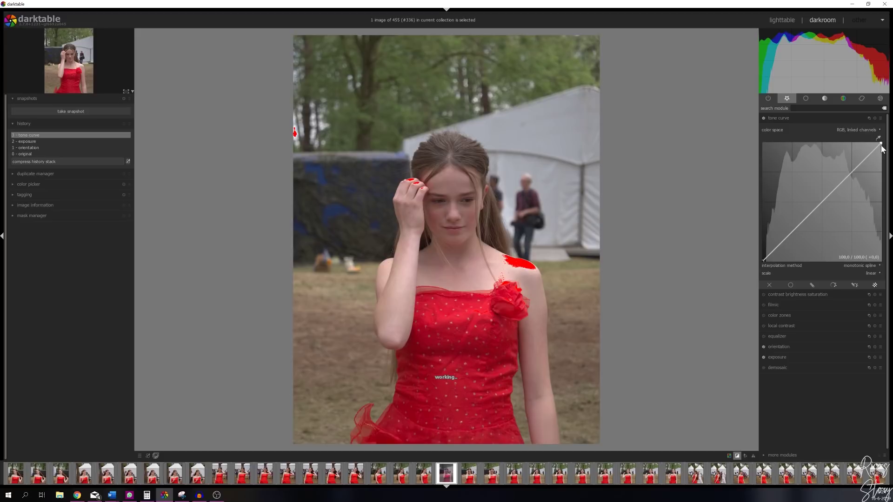
{"action": "left_click_drag", "start_coordinate": [882, 145], "coordinate": [881, 155]}
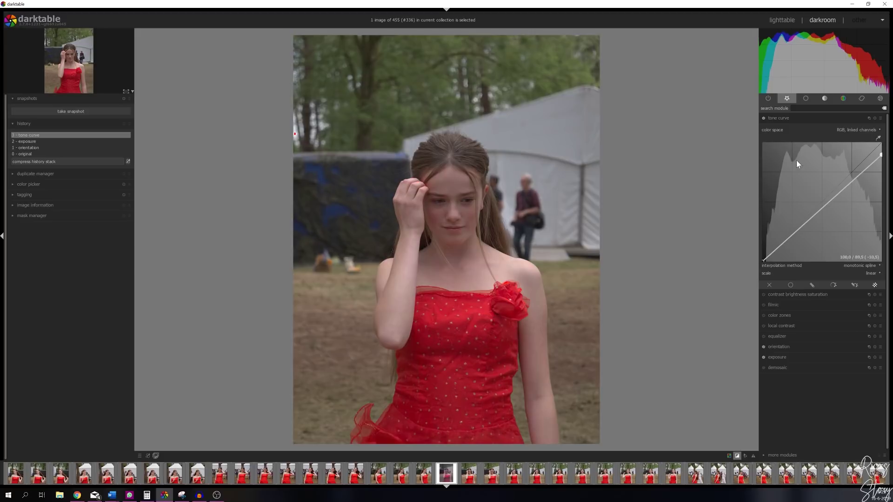
{"action": "left_click", "coordinate": [788, 122]}
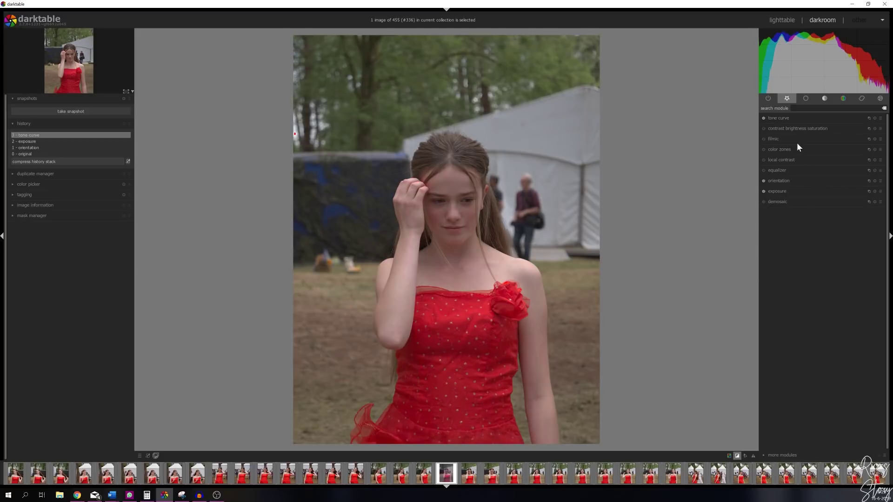
- Expand filmic, hide the overexposure indicator, and auto tune the filmic levels
{"action": "left_click", "coordinate": [781, 139]}
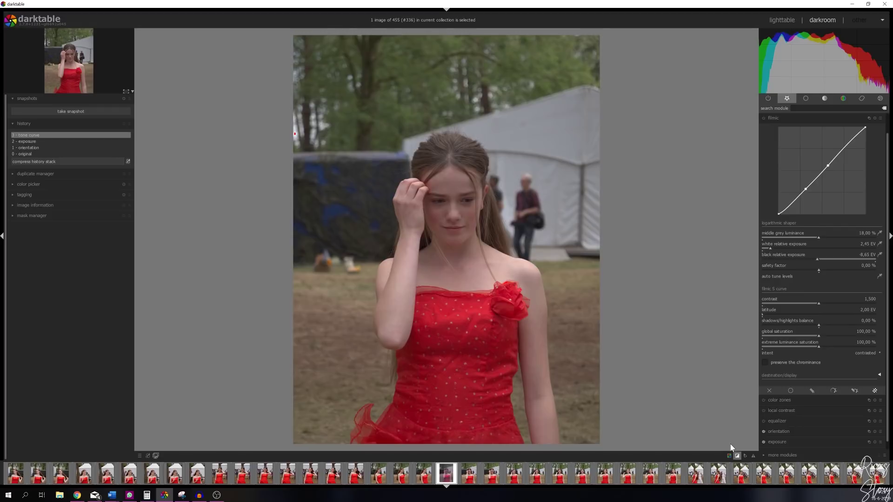
{"action": "left_click", "coordinate": [738, 457]}
{"action": "left_click", "coordinate": [879, 277]}
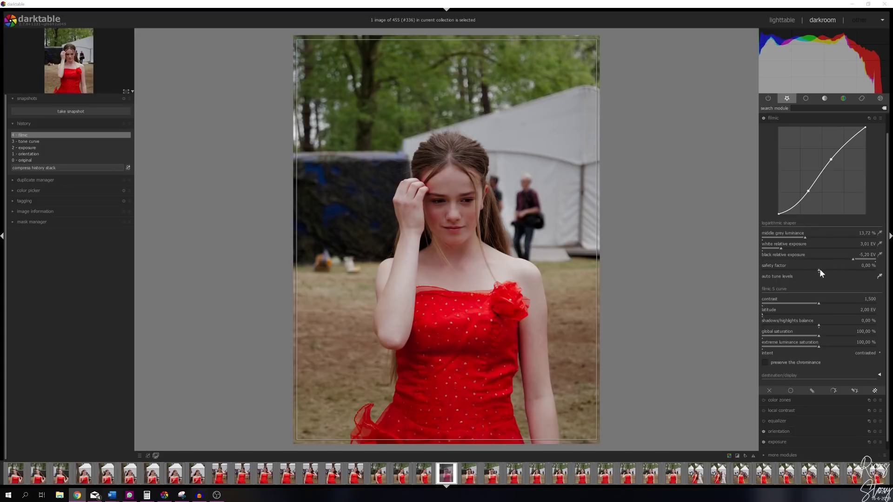
- Adjust filmic's safety factor to about 5.66%
{"action": "left_click_drag", "start_coordinate": [822, 270], "coordinate": [827, 270]}
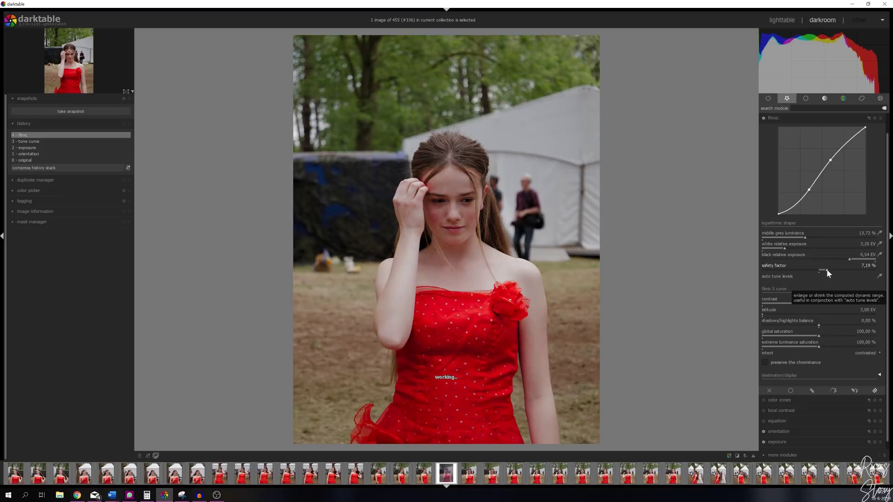
{"action": "left_click_drag", "start_coordinate": [828, 270], "coordinate": [828, 269]}
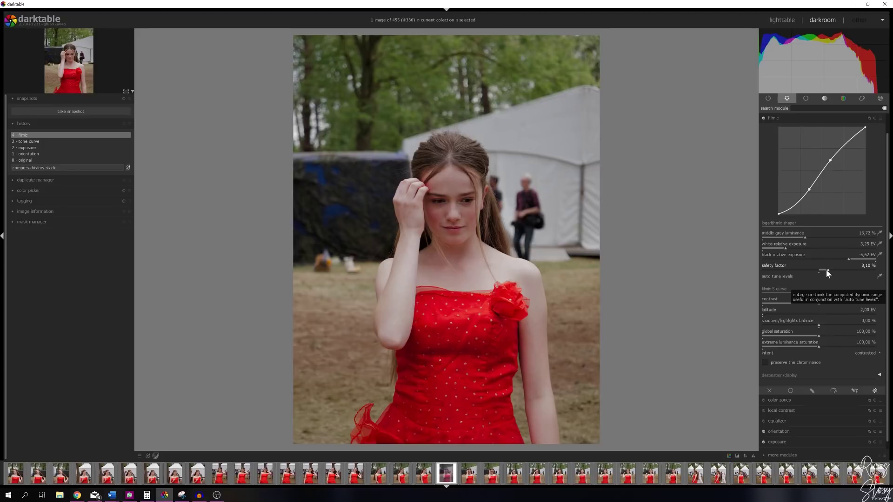
{"action": "mouse_move", "coordinate": [827, 269]}
{"action": "left_mouse_down"}
{"action": "mouse_move", "coordinate": [800, 269]}
{"action": "mouse_move", "coordinate": [824, 270]}
{"action": "left_mouse_up"}
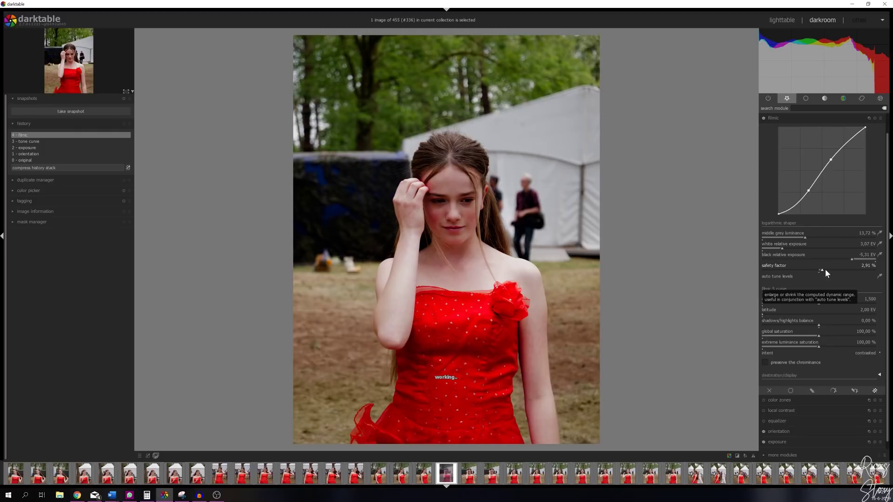
{"action": "left_click", "coordinate": [825, 270]}
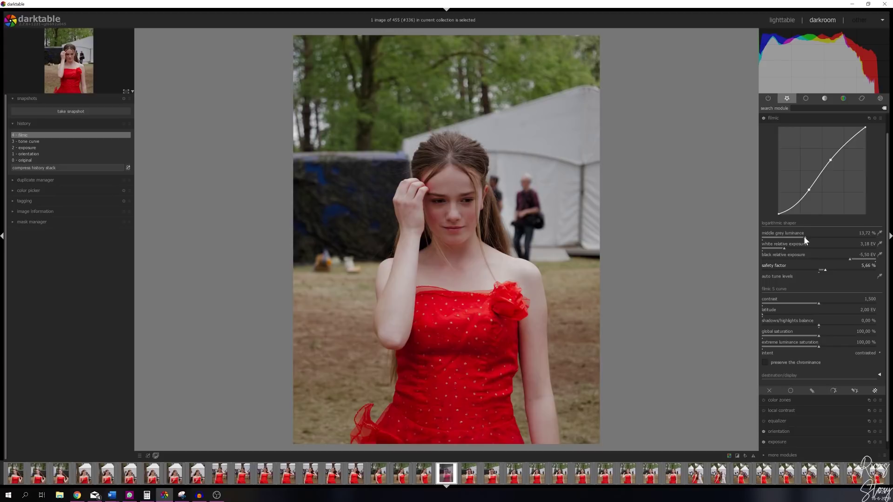
- Try brighter and darker settings for filmic's middle grey luminance and settle at about 13.27%
{"action": "left_click_drag", "start_coordinate": [804, 236], "coordinate": [797, 239]}
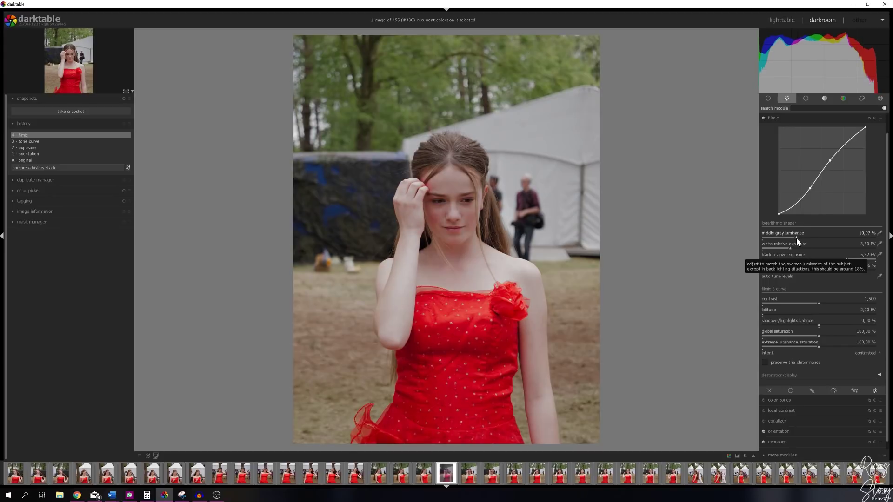
{"action": "left_click", "coordinate": [811, 237]}
{"action": "left_click", "coordinate": [811, 236]}
{"action": "left_click", "coordinate": [811, 236]}
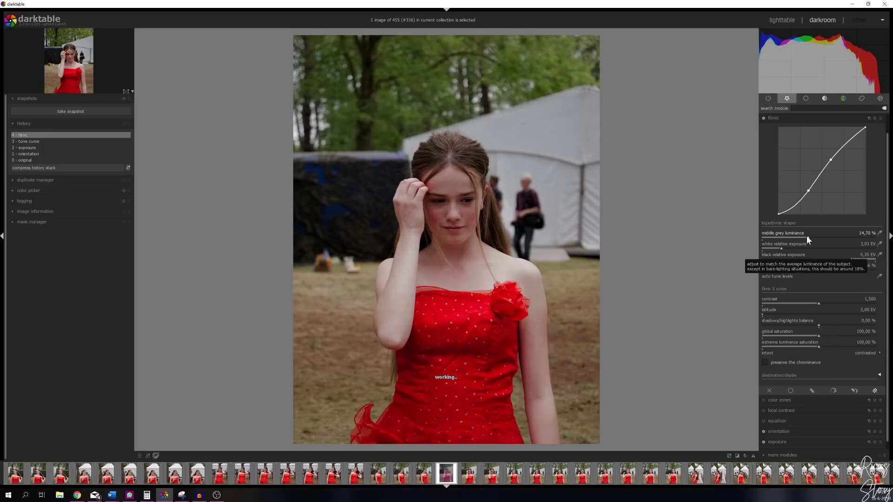
{"action": "left_click", "coordinate": [805, 236]}
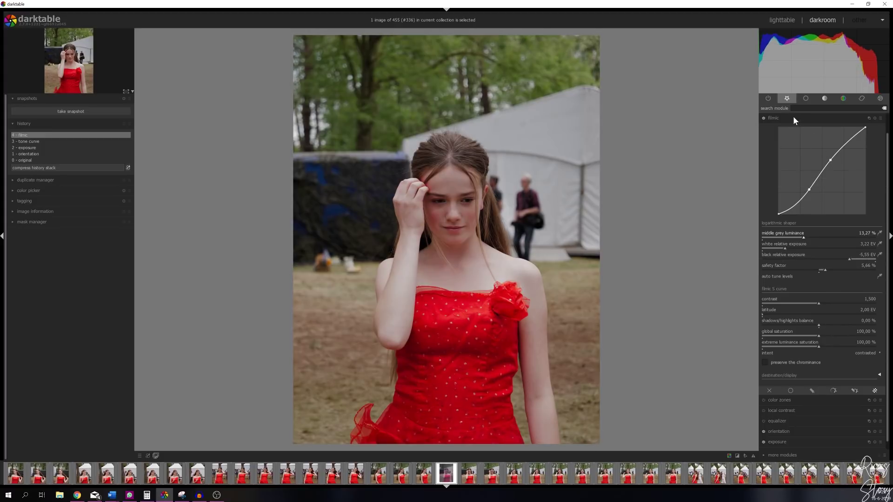
- Collapse filmic, expand and enable the color zones module, and set its selection criterion to saturation
{"action": "left_click", "coordinate": [793, 119]}
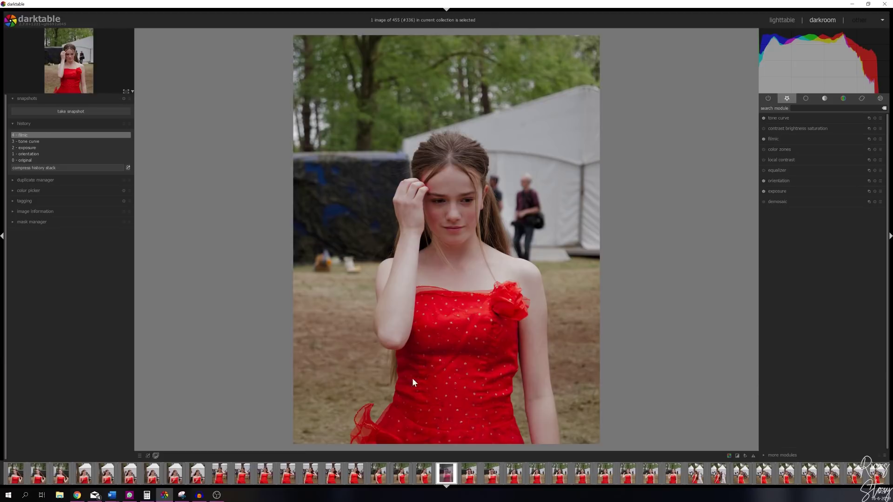
{"action": "left_click", "coordinate": [790, 149]}
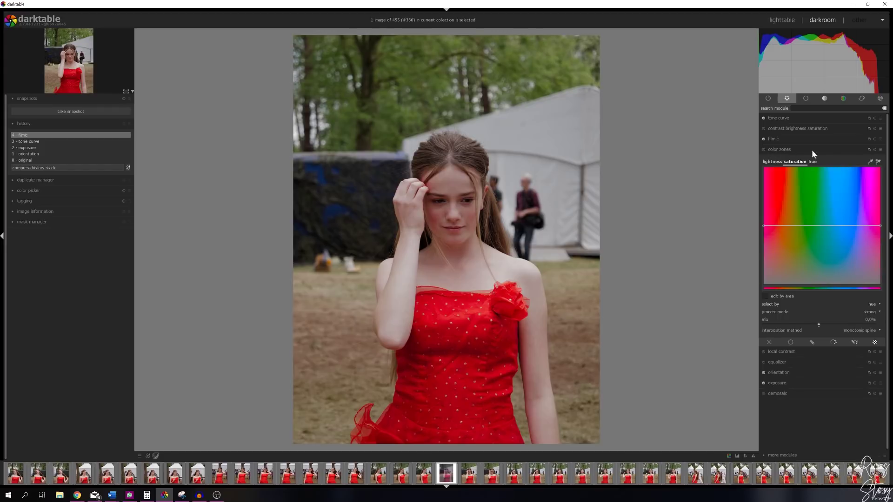
{"action": "left_click", "coordinate": [765, 150]}
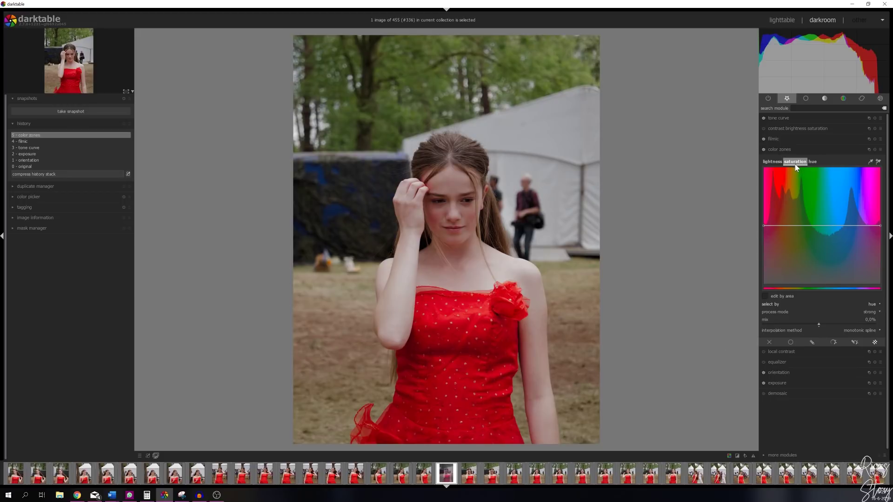
{"action": "left_click", "coordinate": [871, 305]}
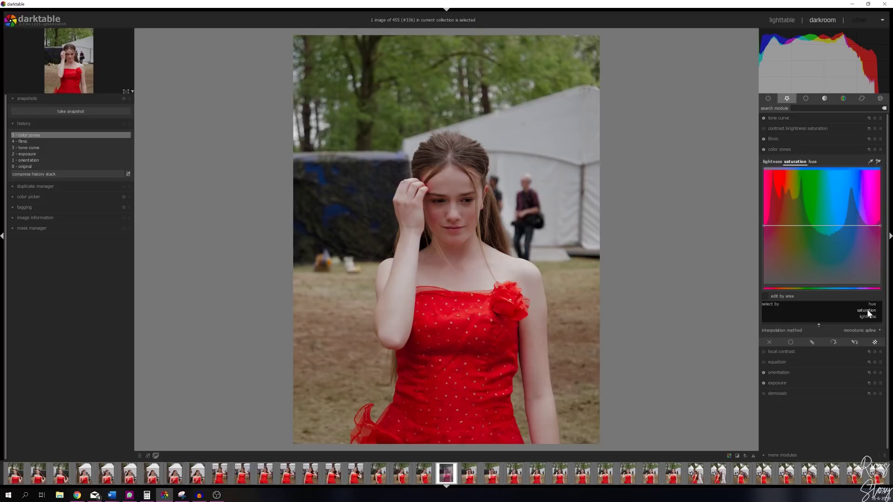
{"action": "left_click", "coordinate": [869, 311]}
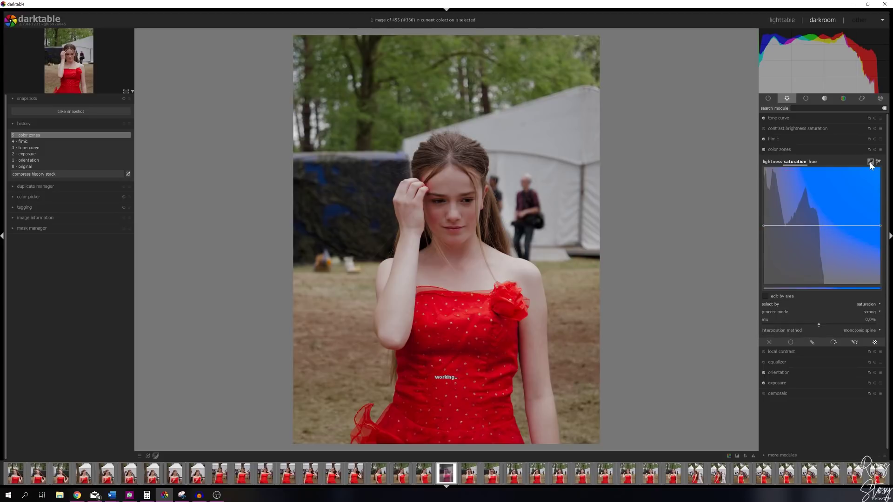
- Sample the saturation of the red dress and the forehead skin with the color zones picker, finishing on the dress
{"action": "left_click", "coordinate": [432, 312]}
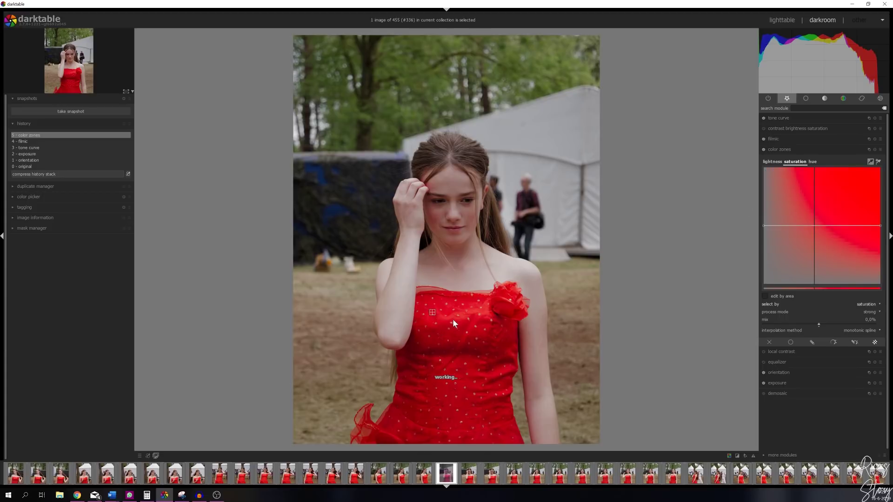
{"action": "left_click", "coordinate": [450, 317]}
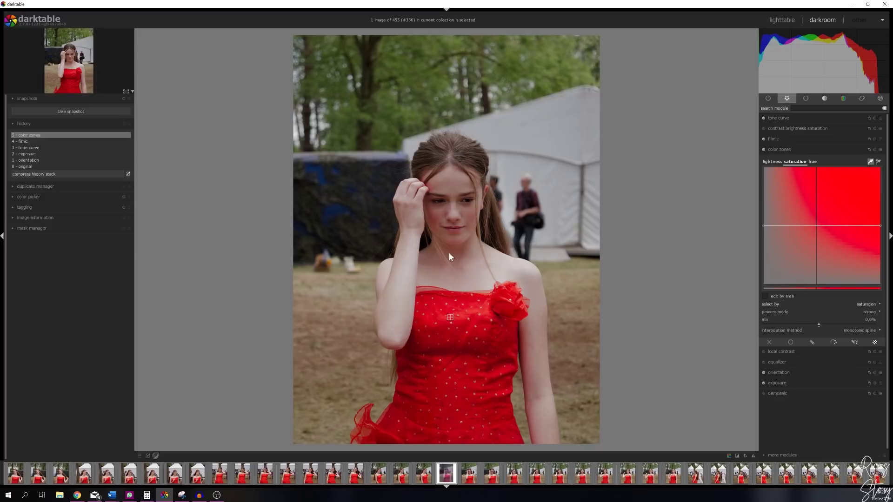
{"action": "left_click", "coordinate": [455, 186]}
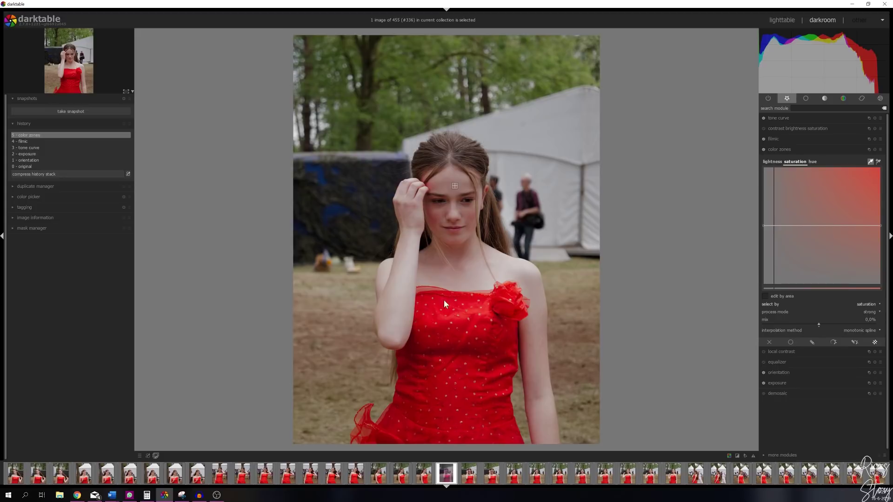
{"action": "left_click", "coordinate": [450, 314]}
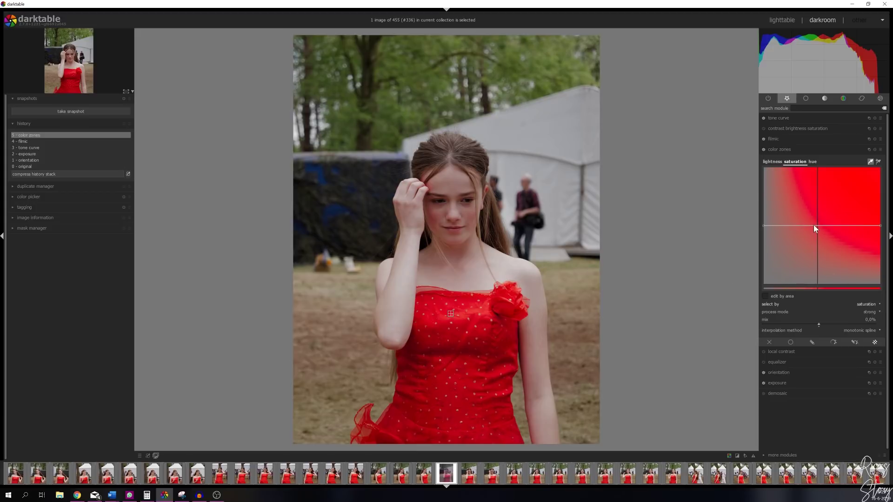
- Try lowering the saturation curve slightly at the dress's sampled level, adding nodes on both sides to confine the dip
{"action": "left_click_drag", "start_coordinate": [813, 233], "coordinate": [813, 236]}
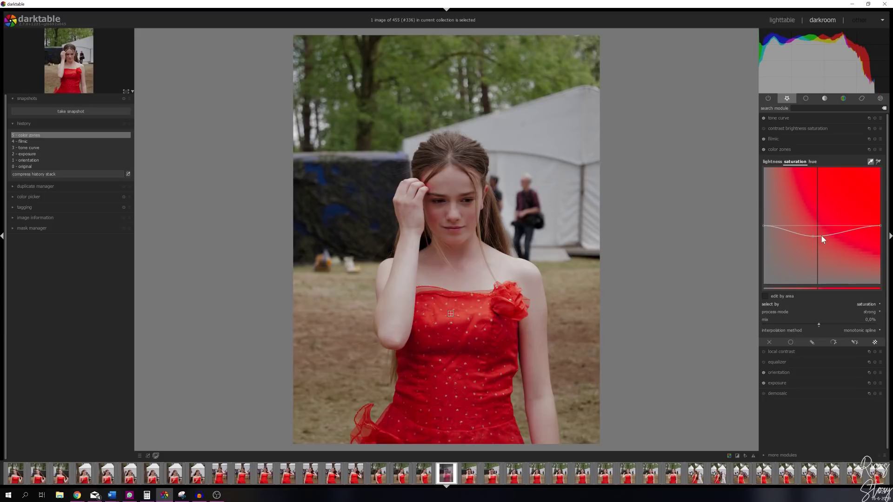
{"action": "left_click", "coordinate": [821, 236]}
{"action": "left_click", "coordinate": [808, 228]}
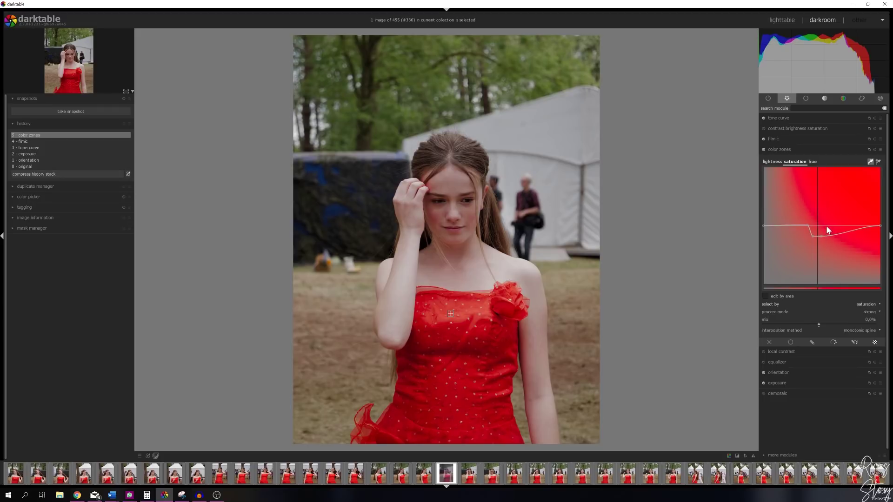
{"action": "left_click", "coordinate": [826, 225]}
- Compare the photo with color zones off and on, and reset the module's settings and disable it
{"action": "left_click", "coordinate": [763, 149]}
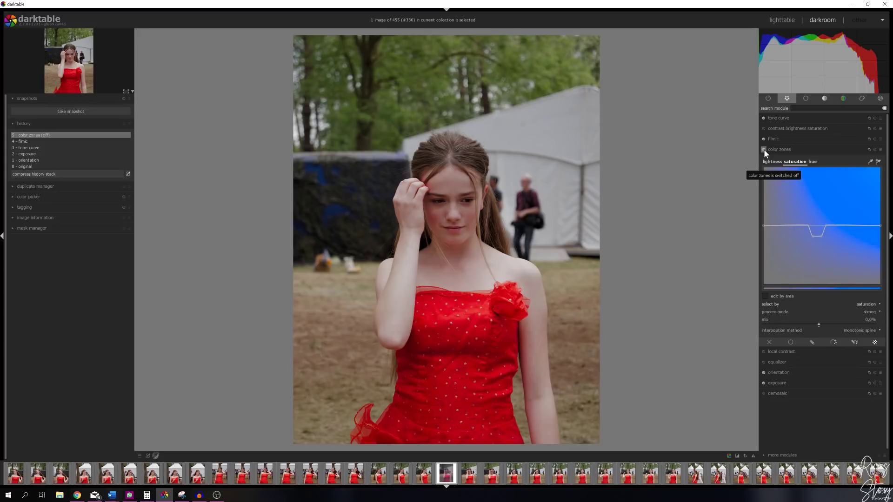
{"action": "left_click", "coordinate": [763, 149]}
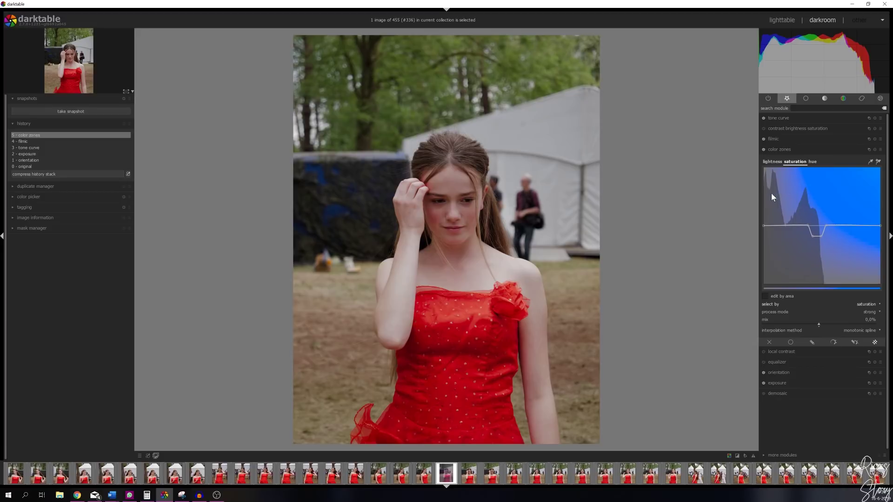
{"action": "left_click", "coordinate": [875, 149]}
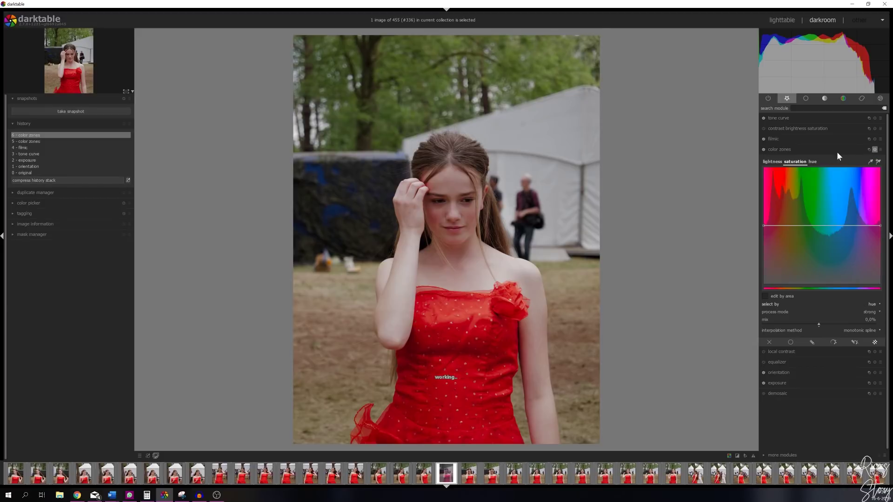
{"action": "left_click", "coordinate": [764, 149]}
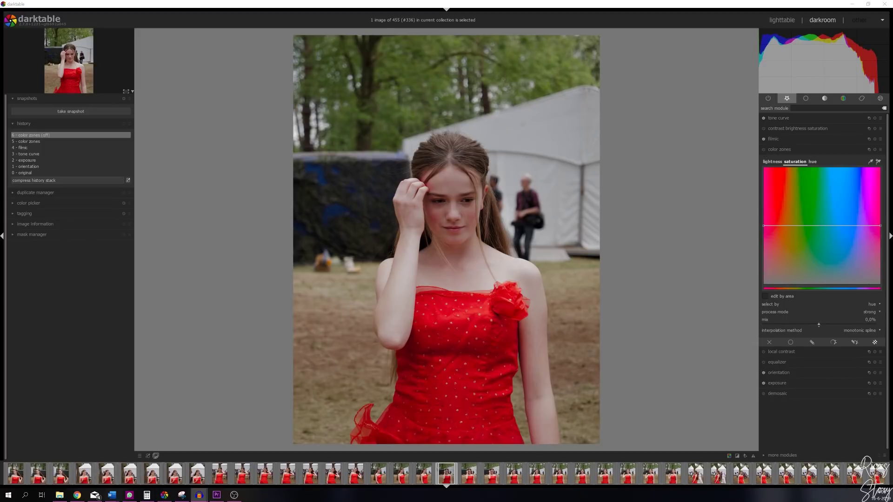